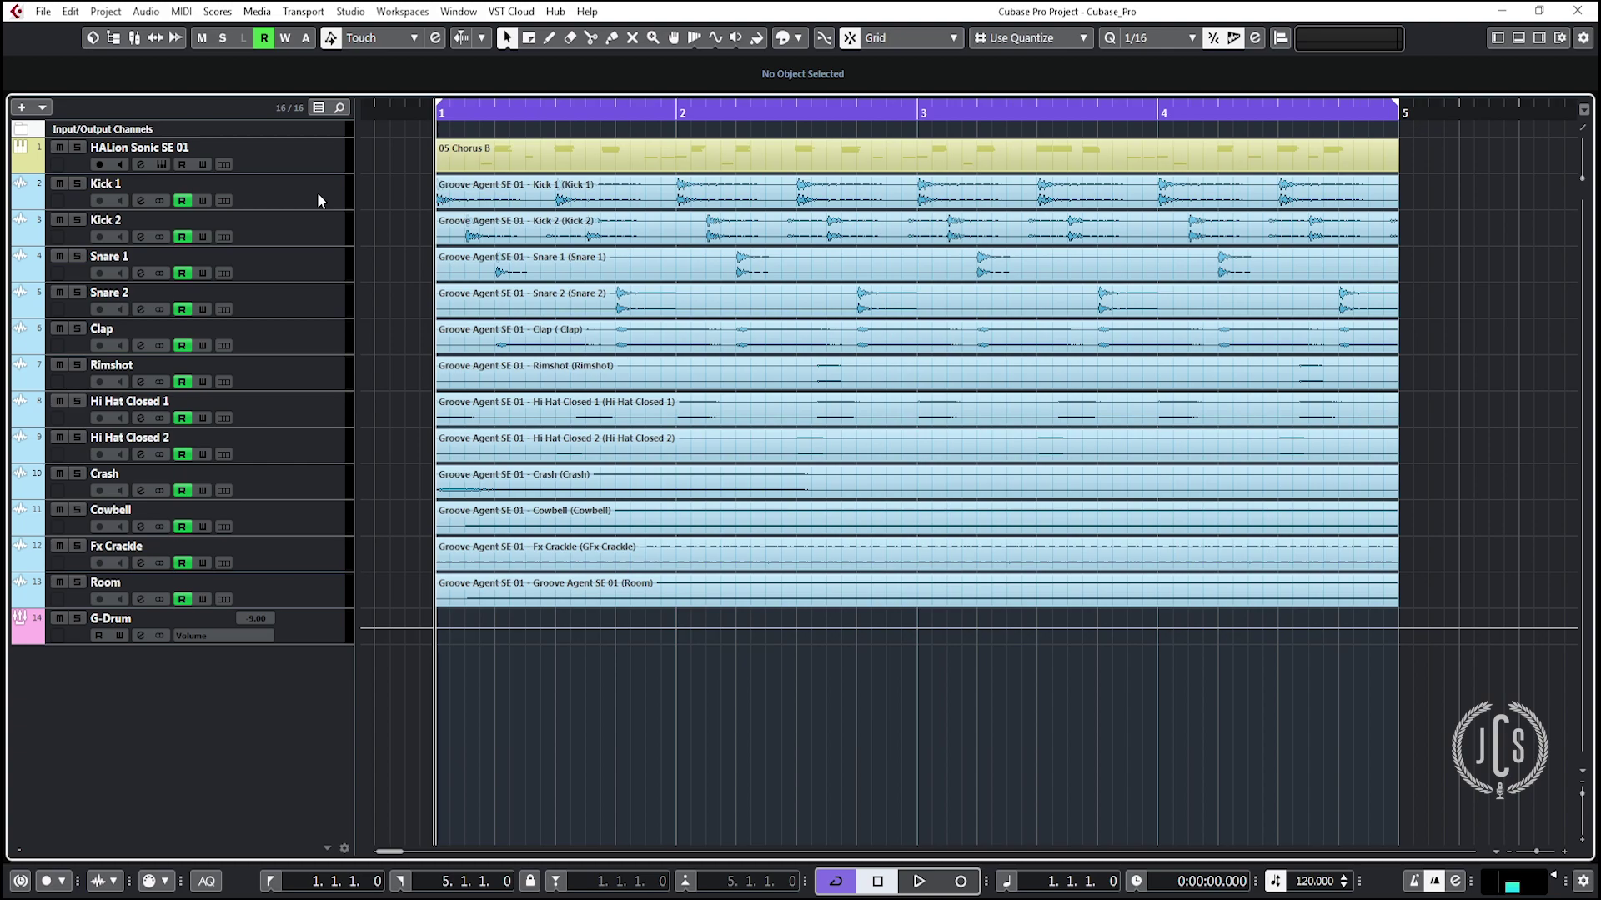
Step: Select the Kick 1 track and play the project in the MixConsole to watch the automated faders
{"action": "left_click", "coordinate": [316, 192]}
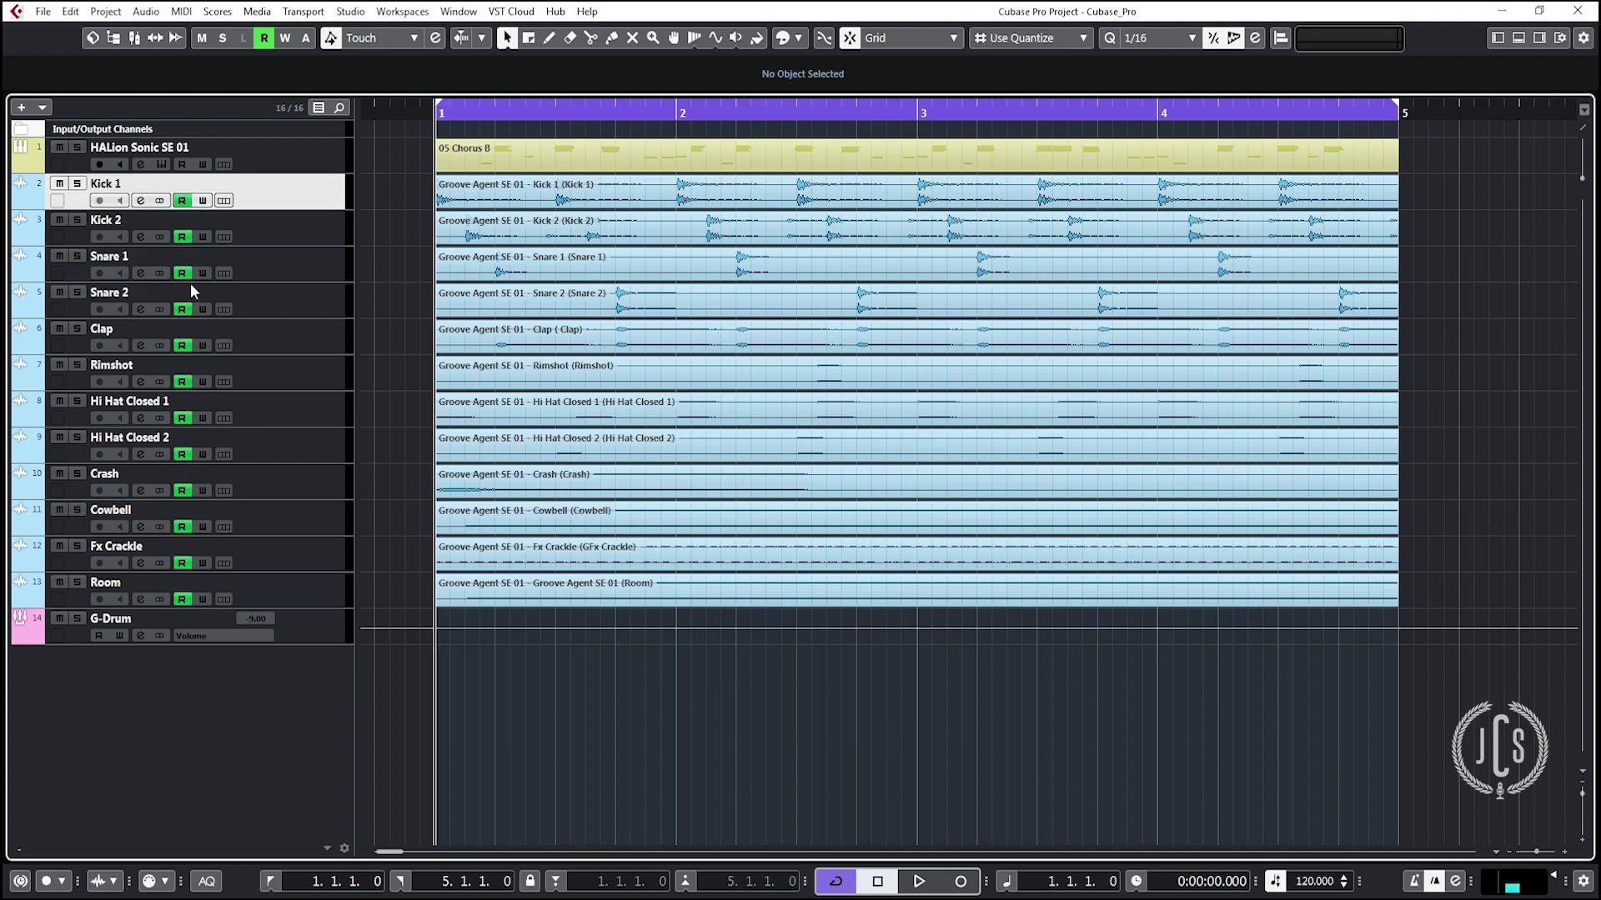
{"action": "key", "text": "F3"}
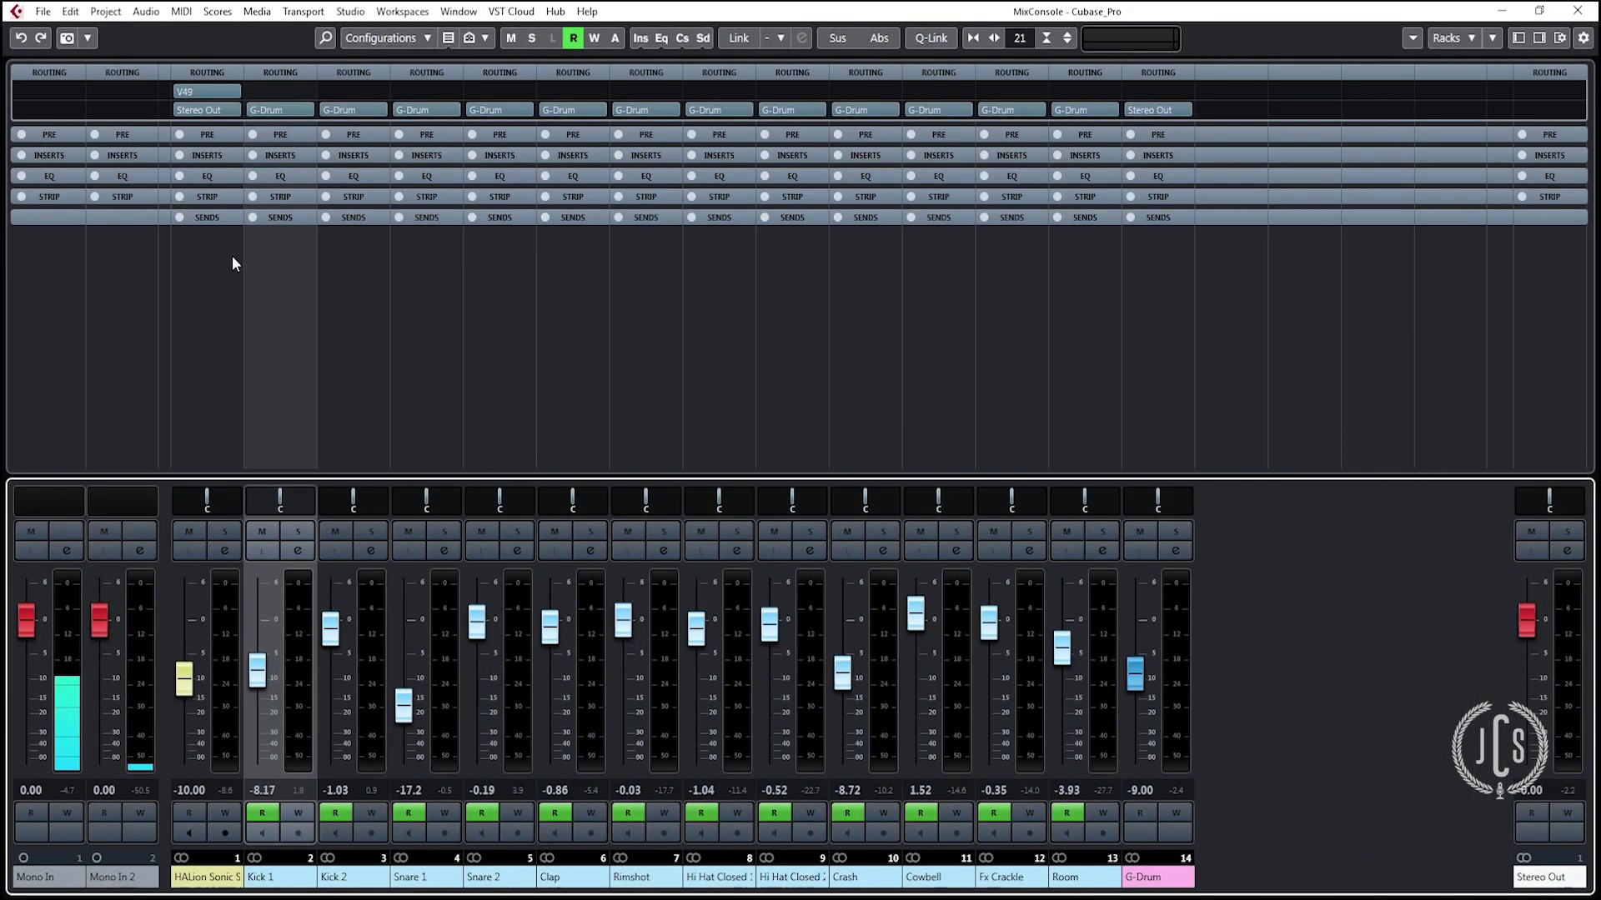
{"action": "key", "text": "space"}
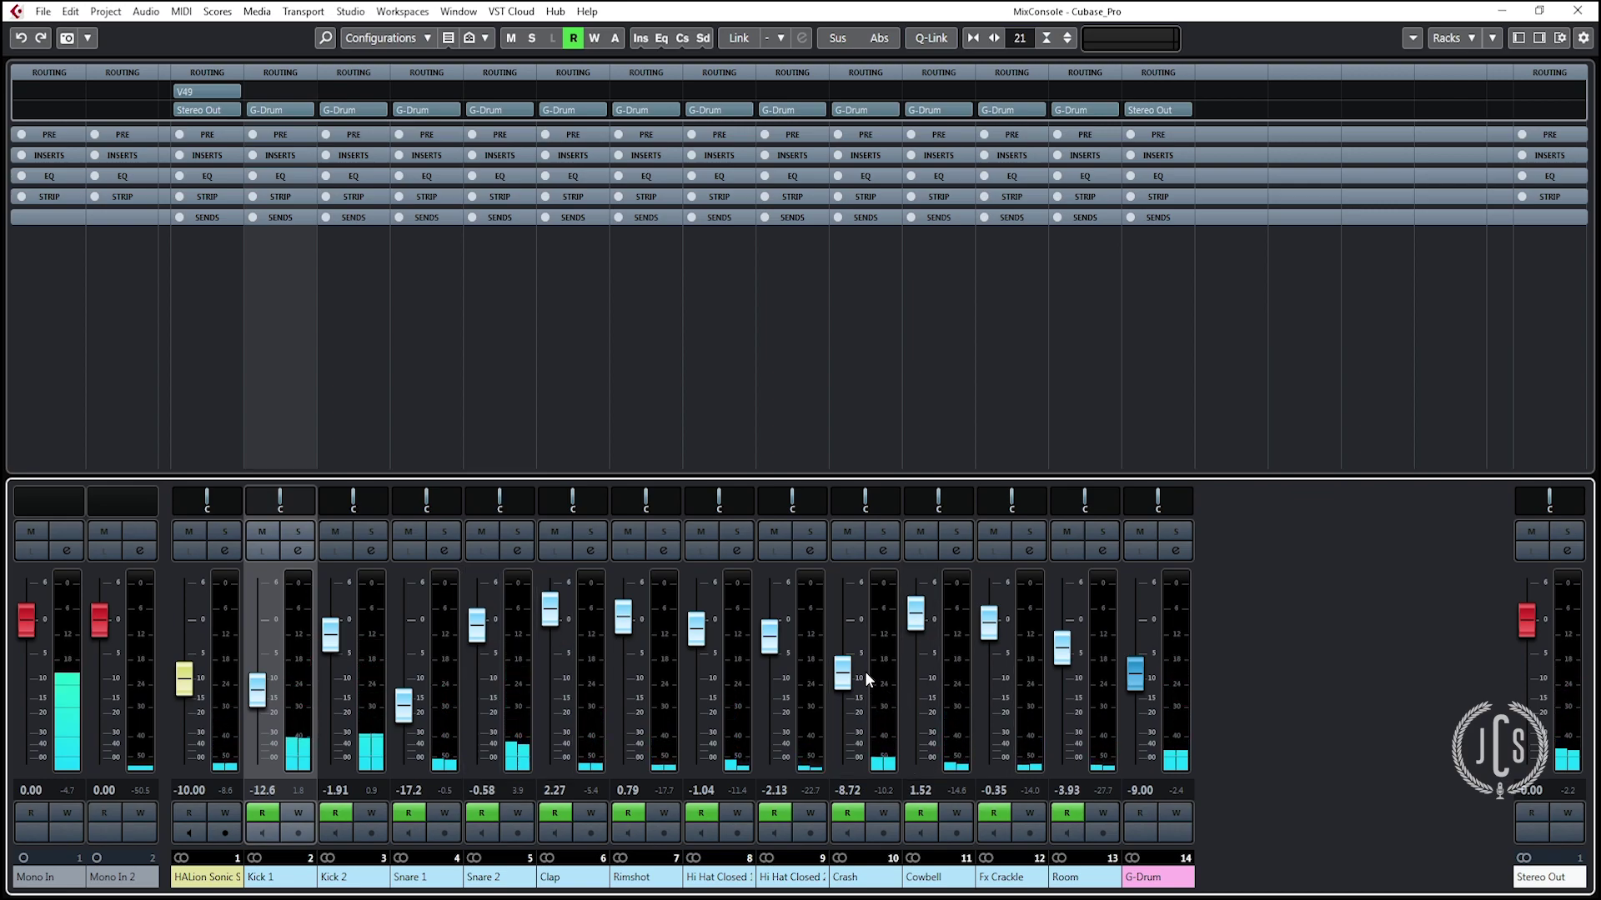
{"action": "key", "text": "F3"}
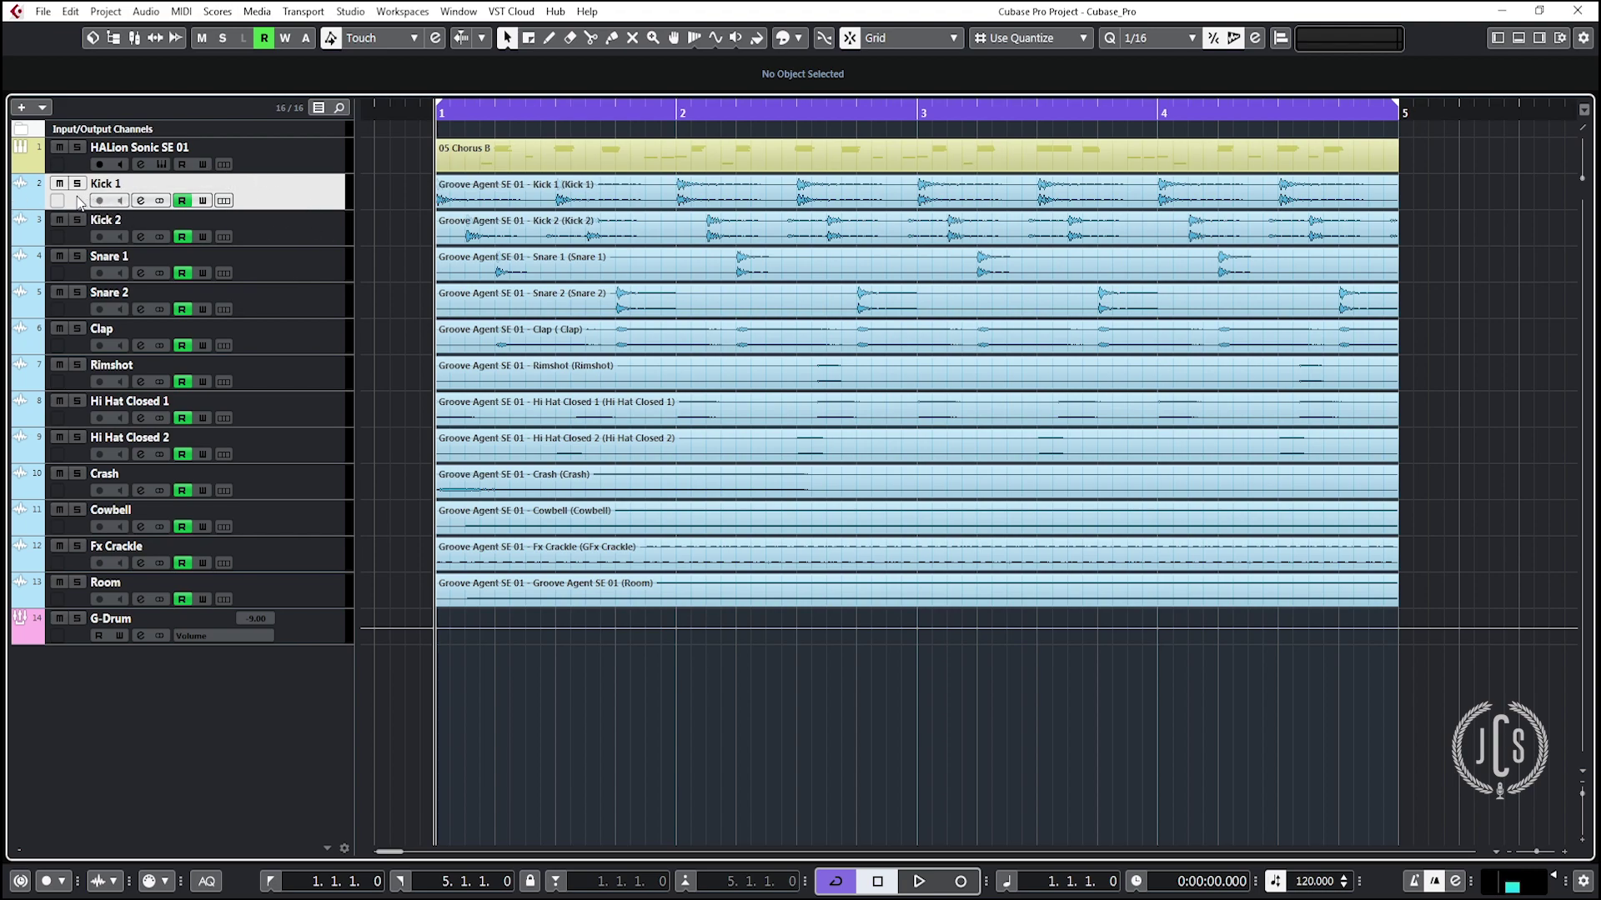
Step: Show the Kick 1 track's volume automation lane and enlarge its height
{"action": "left_click", "coordinate": [18, 205]}
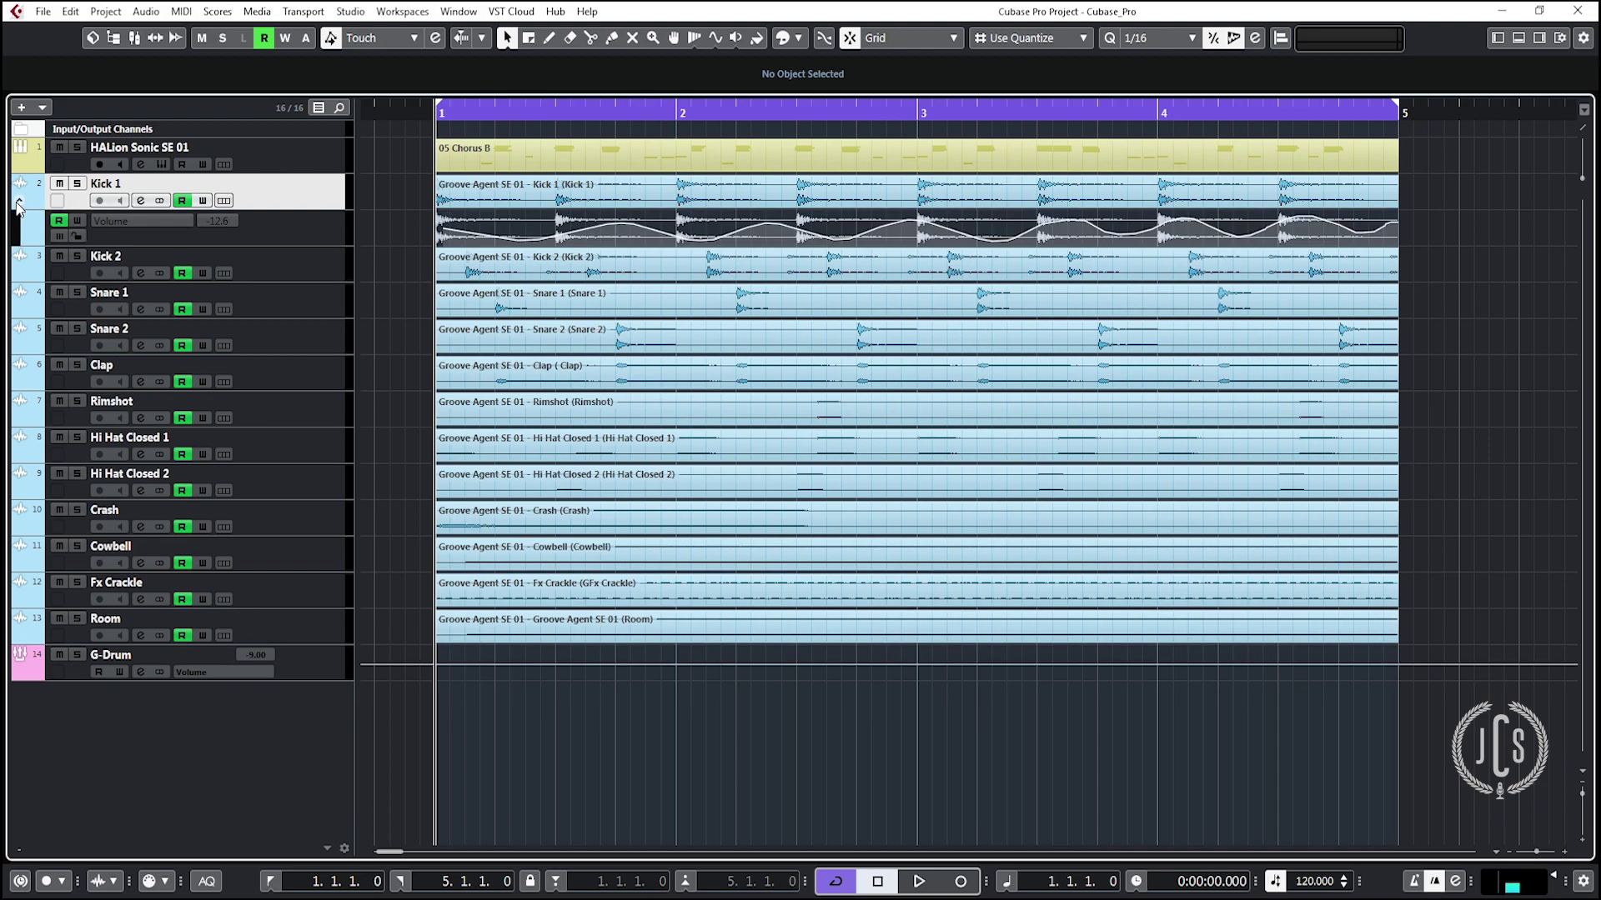
{"action": "left_click", "coordinate": [260, 221]}
{"action": "left_click_drag", "start_coordinate": [297, 247], "coordinate": [287, 419]}
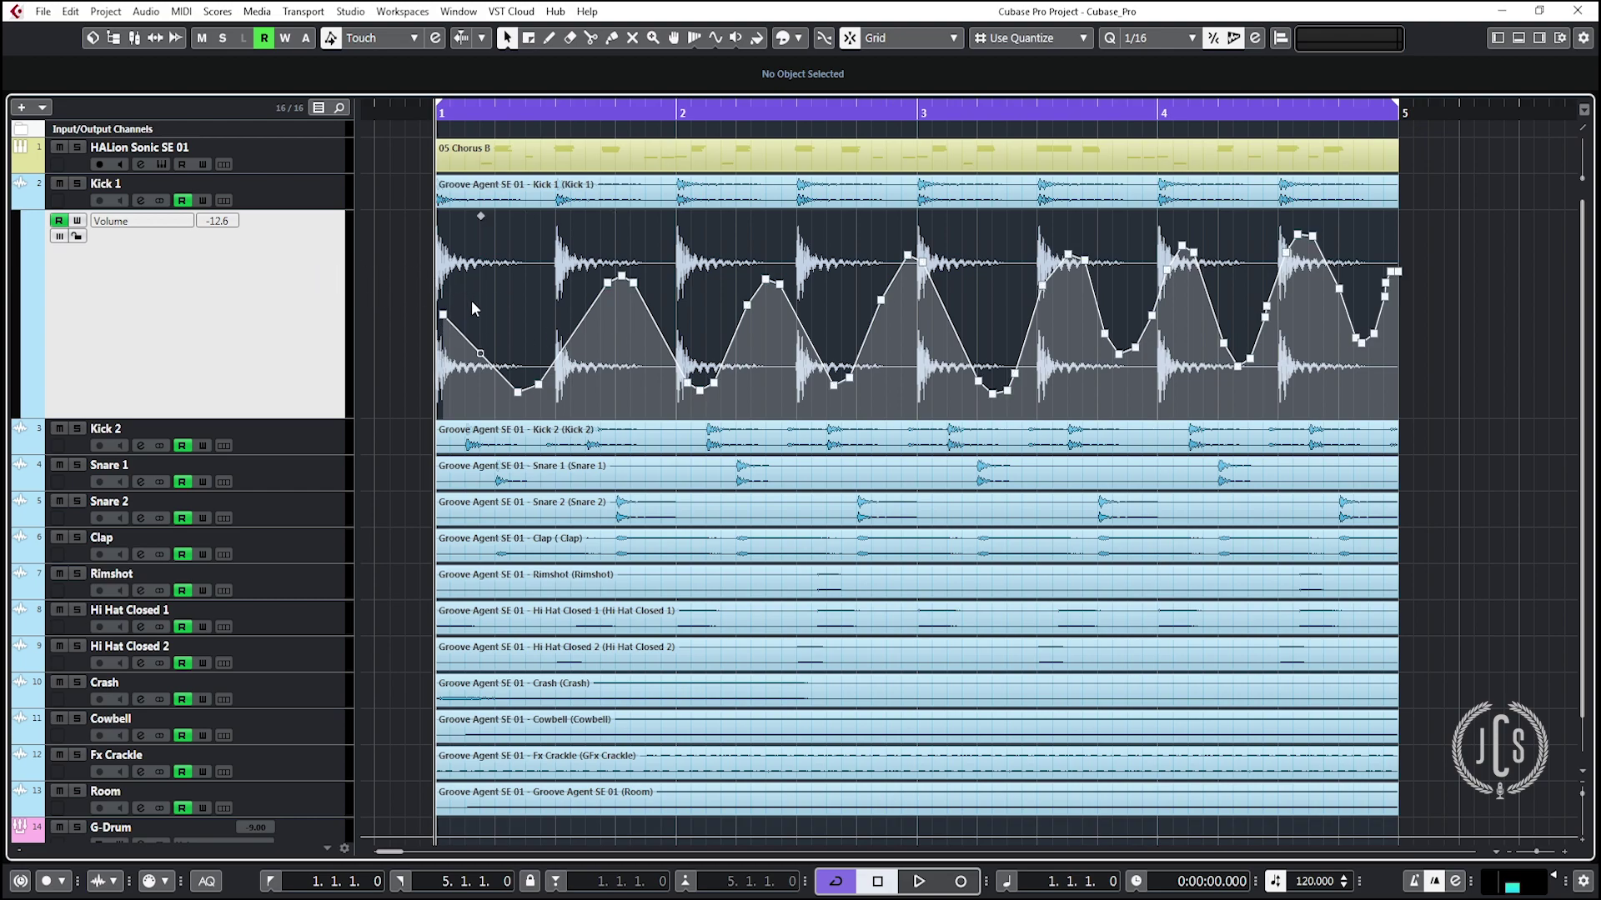
Step: Try to delete Kick 1's volume automation points by hand and undo the deletion
{"action": "left_click", "coordinate": [608, 282]}
{"action": "key", "text": "Delete"}
{"action": "left_click", "coordinate": [622, 277]}
{"action": "key", "text": "Delete"}
{"action": "left_click_drag", "start_coordinate": [432, 275], "coordinate": [1392, 369]}
{"action": "key", "text": "Delete"}
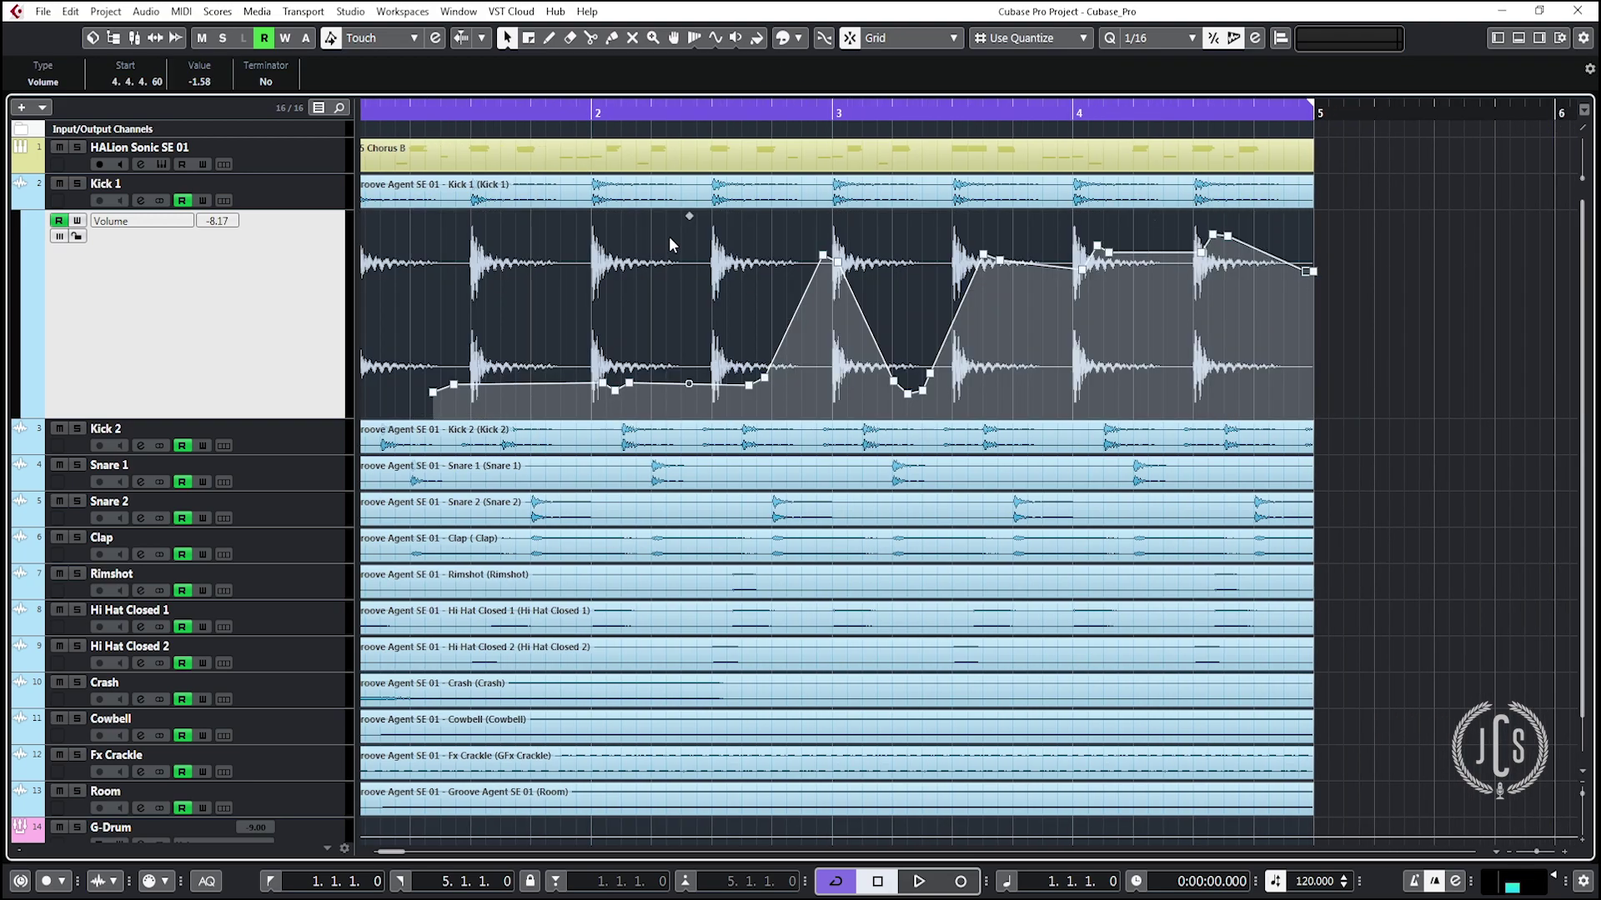
{"action": "key", "text": "ctrl+z"}
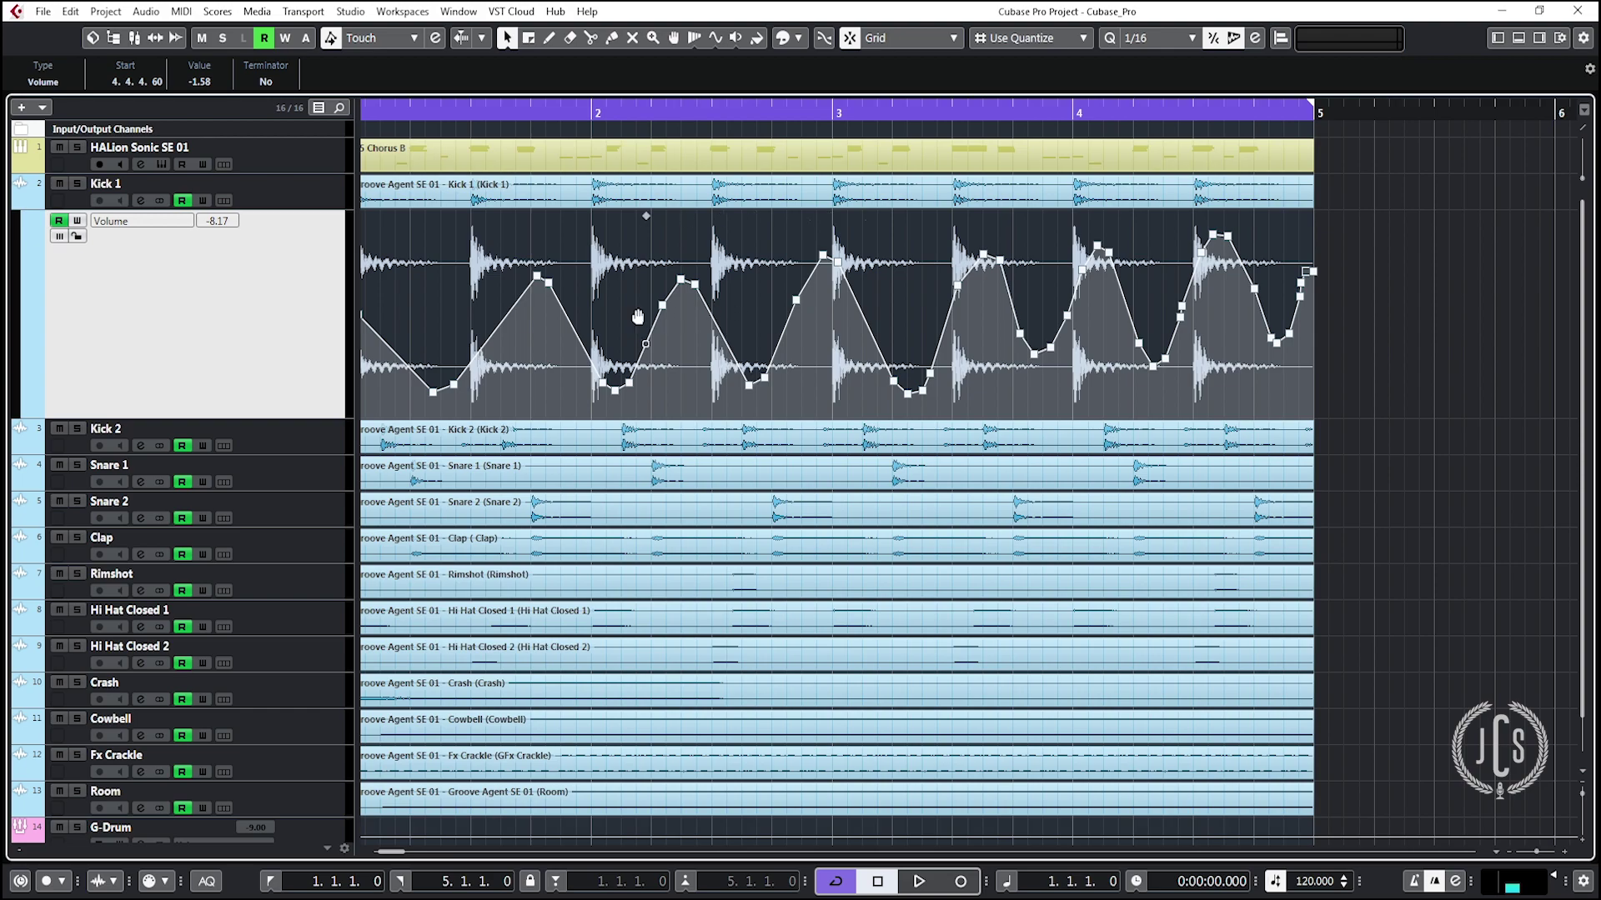
{"action": "scroll", "coordinate": [734, 333], "scroll_direction": "left", "scroll_amount": 2}
{"action": "scroll", "coordinate": [747, 340], "scroll_direction": "right", "scroll_amount": 1}
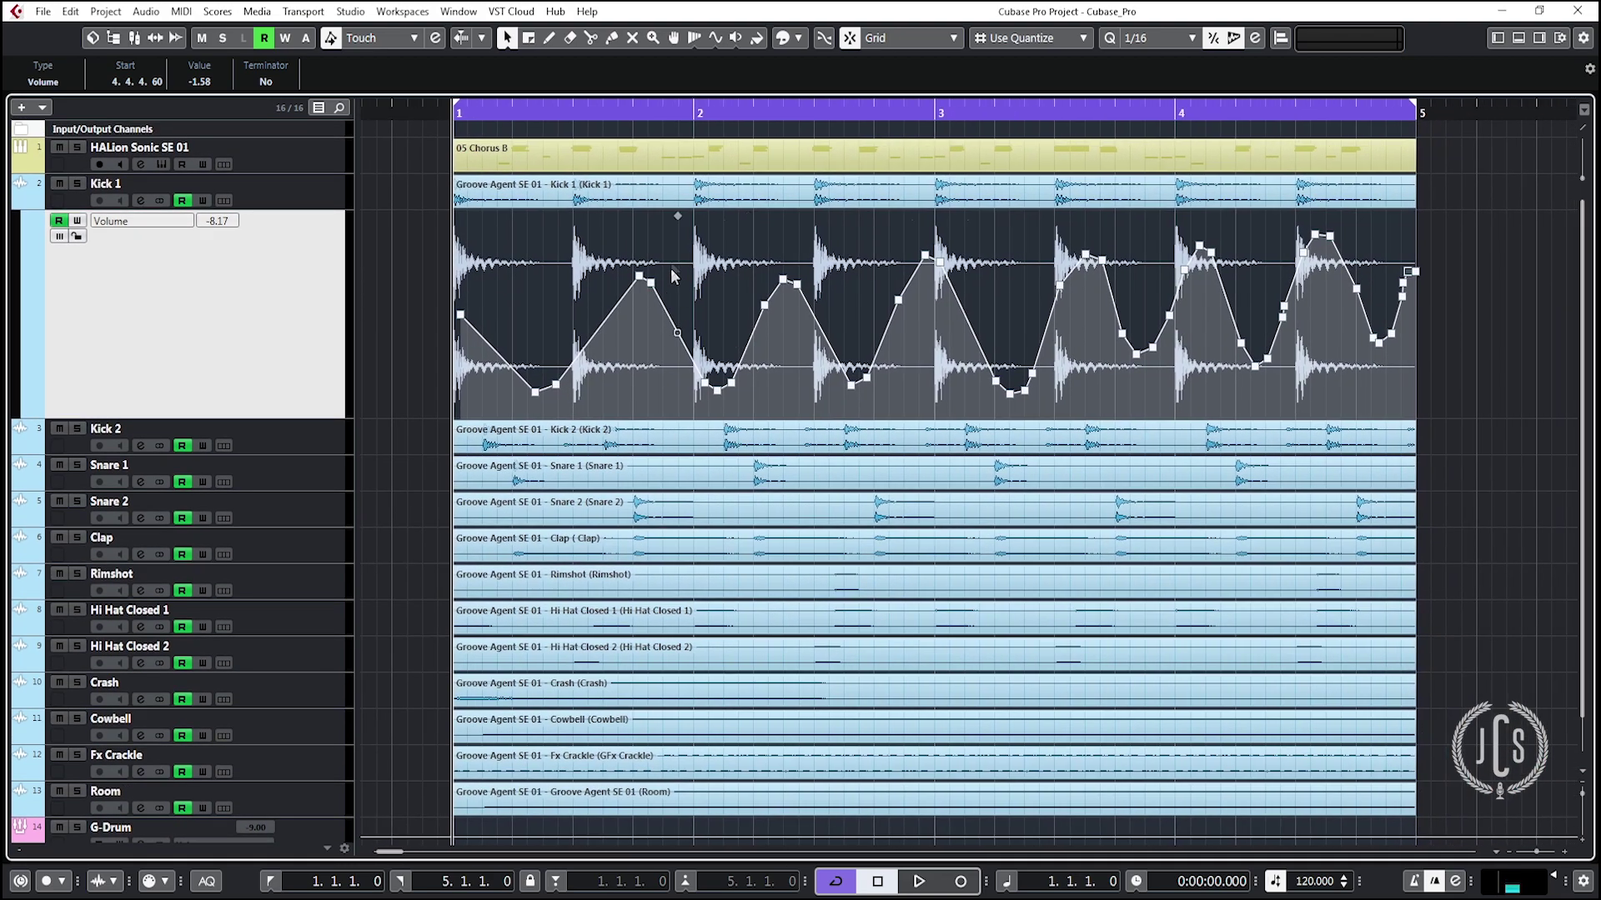
Step: Open the Automation Panel with its Operations page and place it in the empty area beside the events
{"action": "key", "text": "F6"}
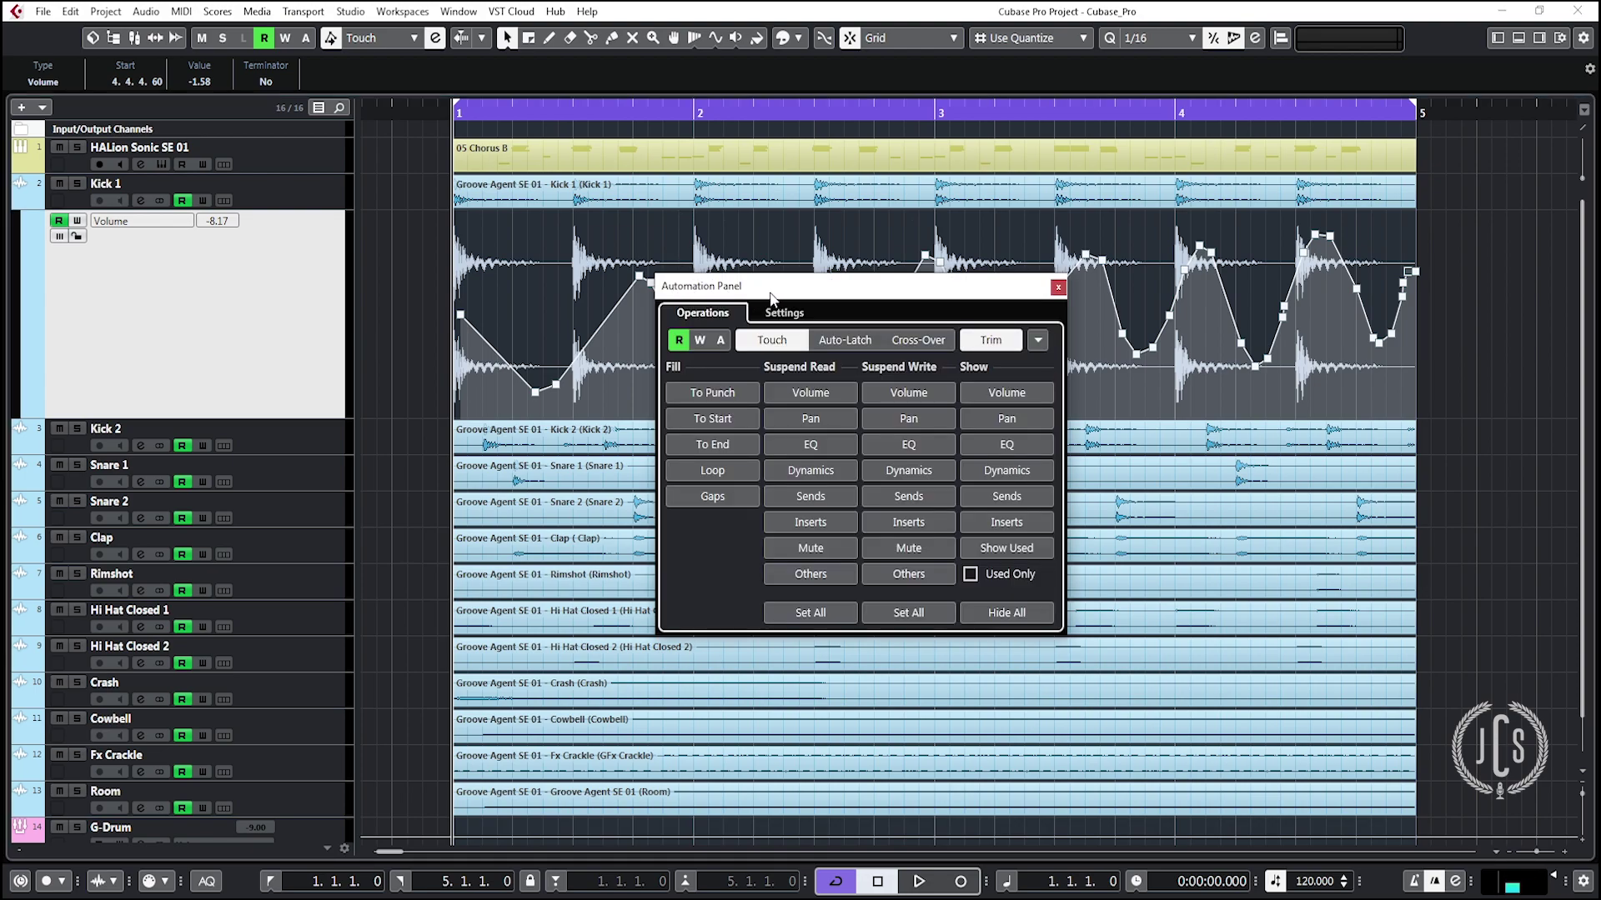
{"action": "left_click_drag", "start_coordinate": [801, 298], "coordinate": [1256, 194]}
{"action": "scroll", "coordinate": [892, 313], "scroll_direction": "down", "scroll_amount": 3}
{"action": "left_click_drag", "start_coordinate": [892, 314], "coordinate": [765, 325]}
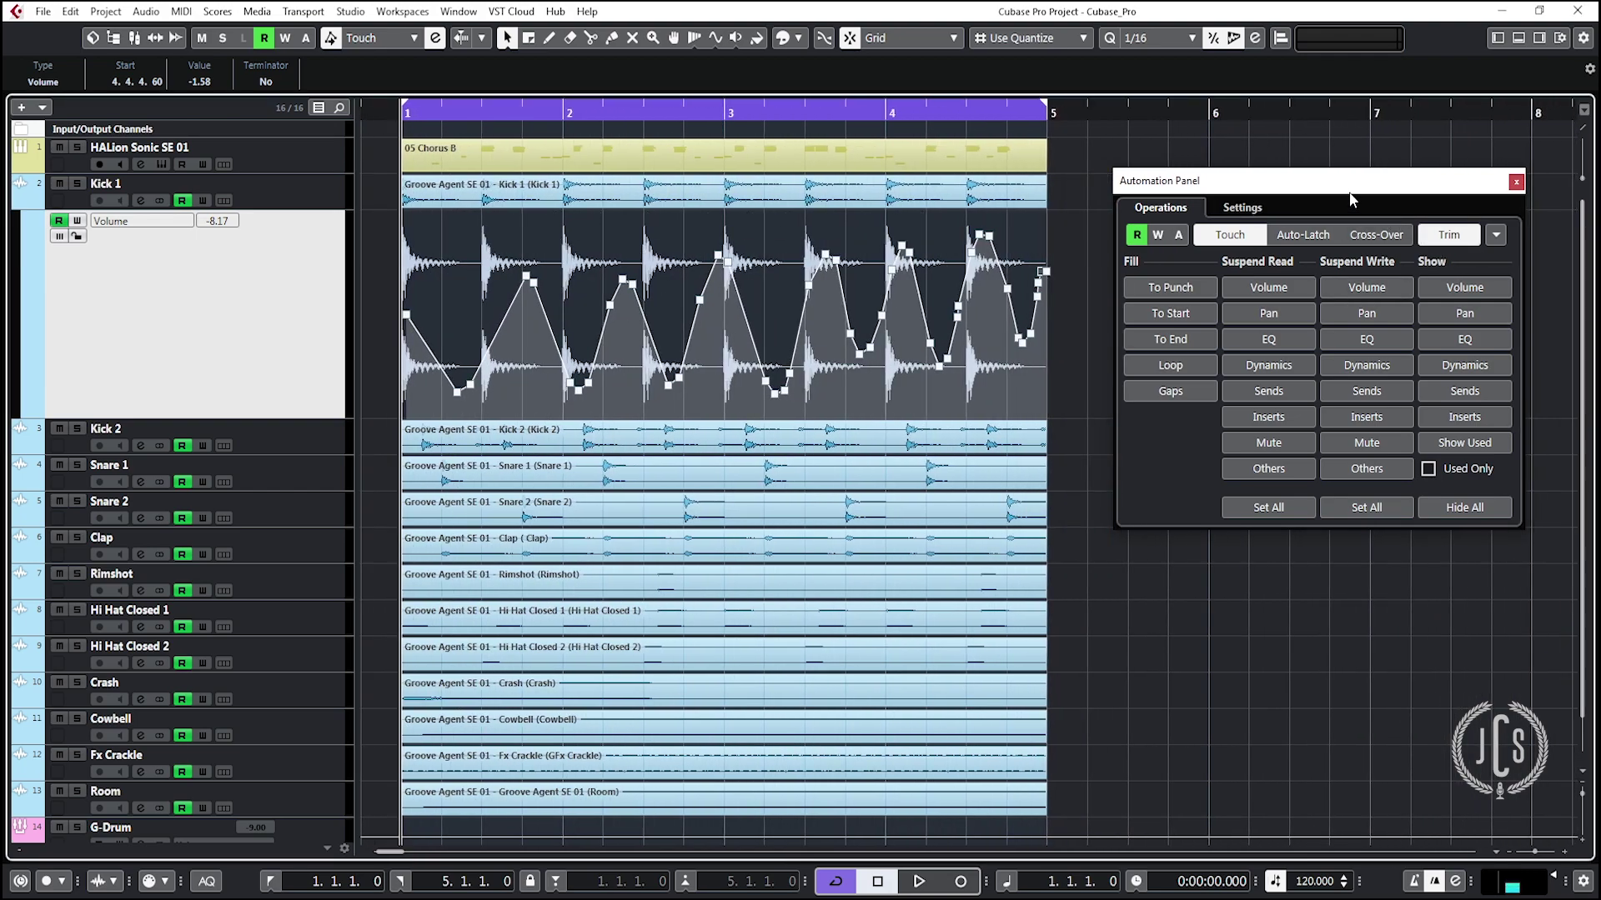
{"action": "left_click_drag", "start_coordinate": [1342, 189], "coordinate": [1269, 167]}
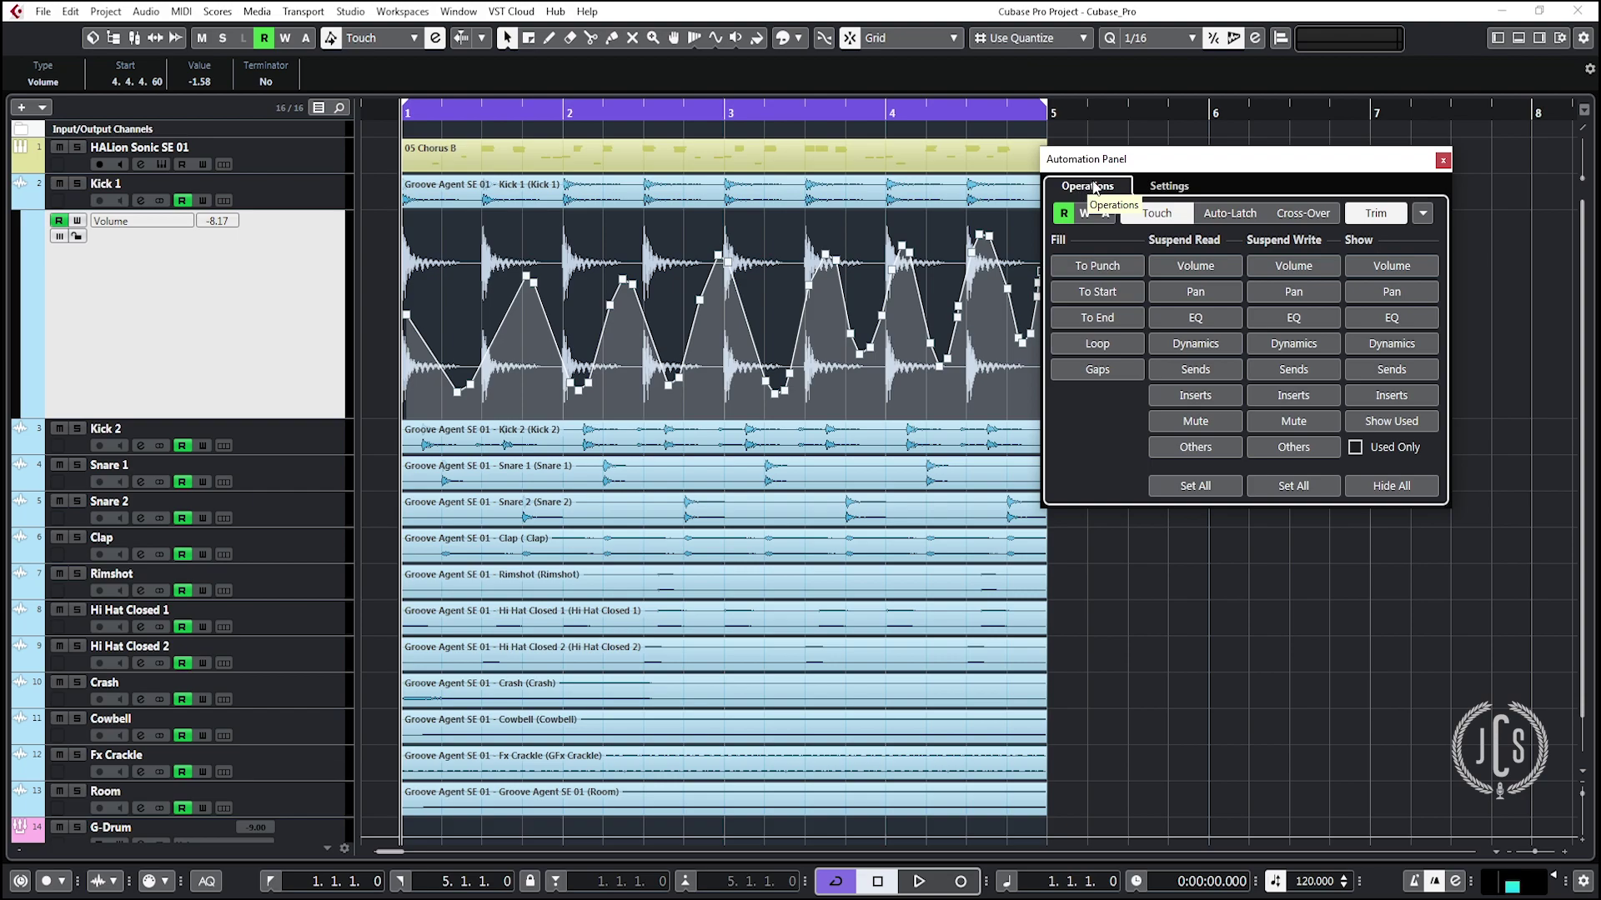
{"action": "left_click", "coordinate": [1169, 185]}
{"action": "left_click", "coordinate": [1088, 187]}
{"action": "left_click_drag", "start_coordinate": [1148, 161], "coordinate": [1191, 150]}
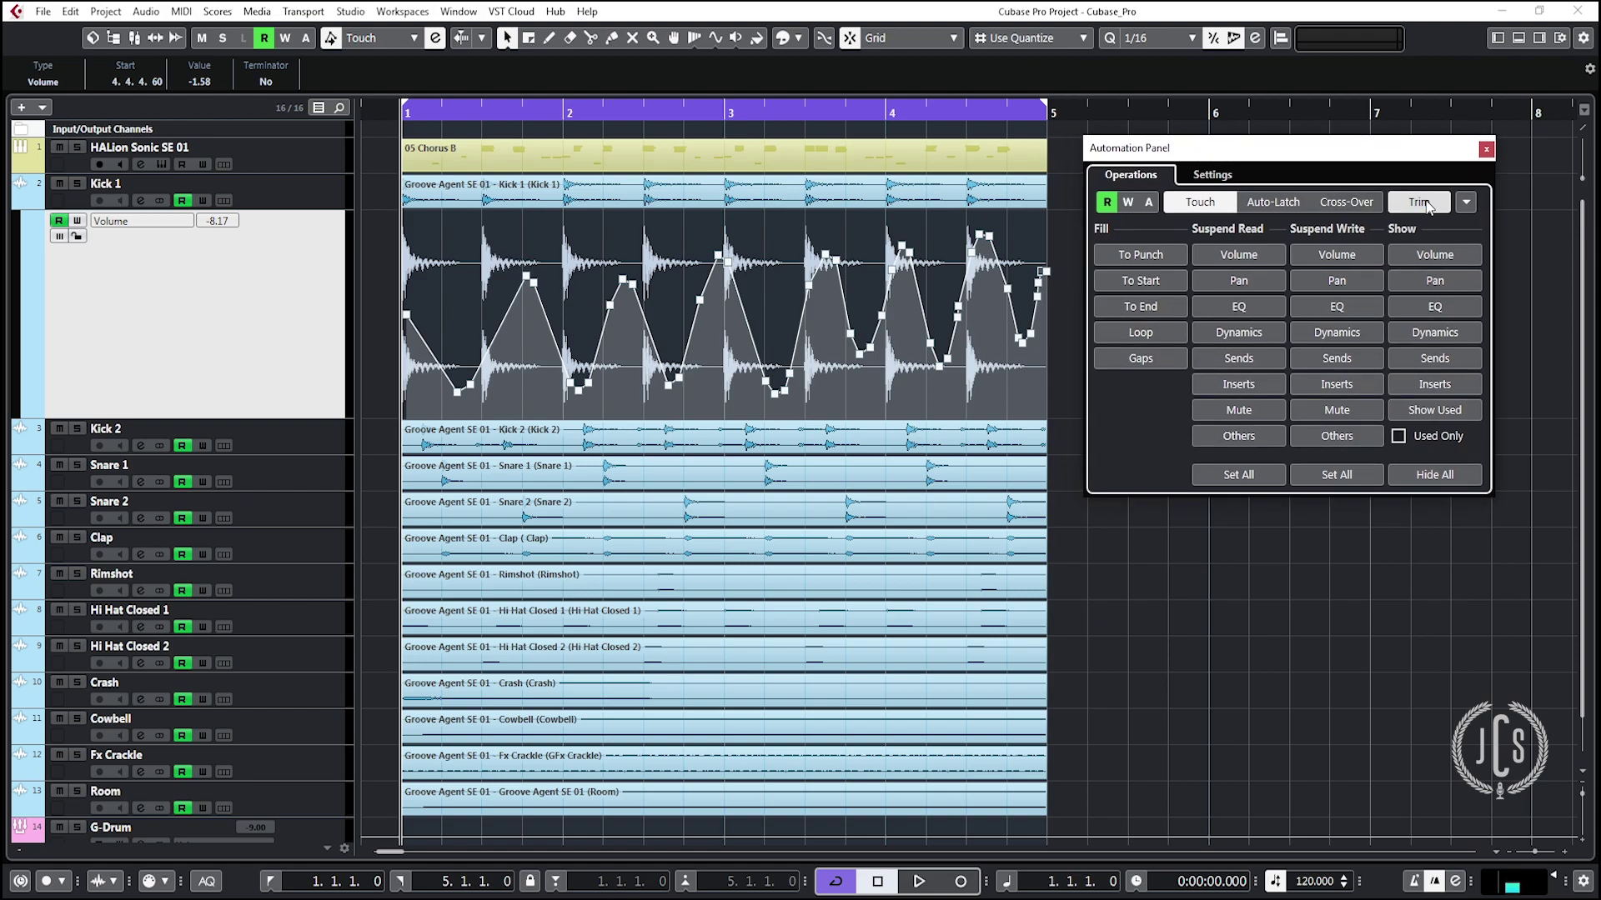
Step: Select Kick 1's volume lane and run Delete Automation of Selected Tracks
{"action": "left_click", "coordinate": [1419, 206]}
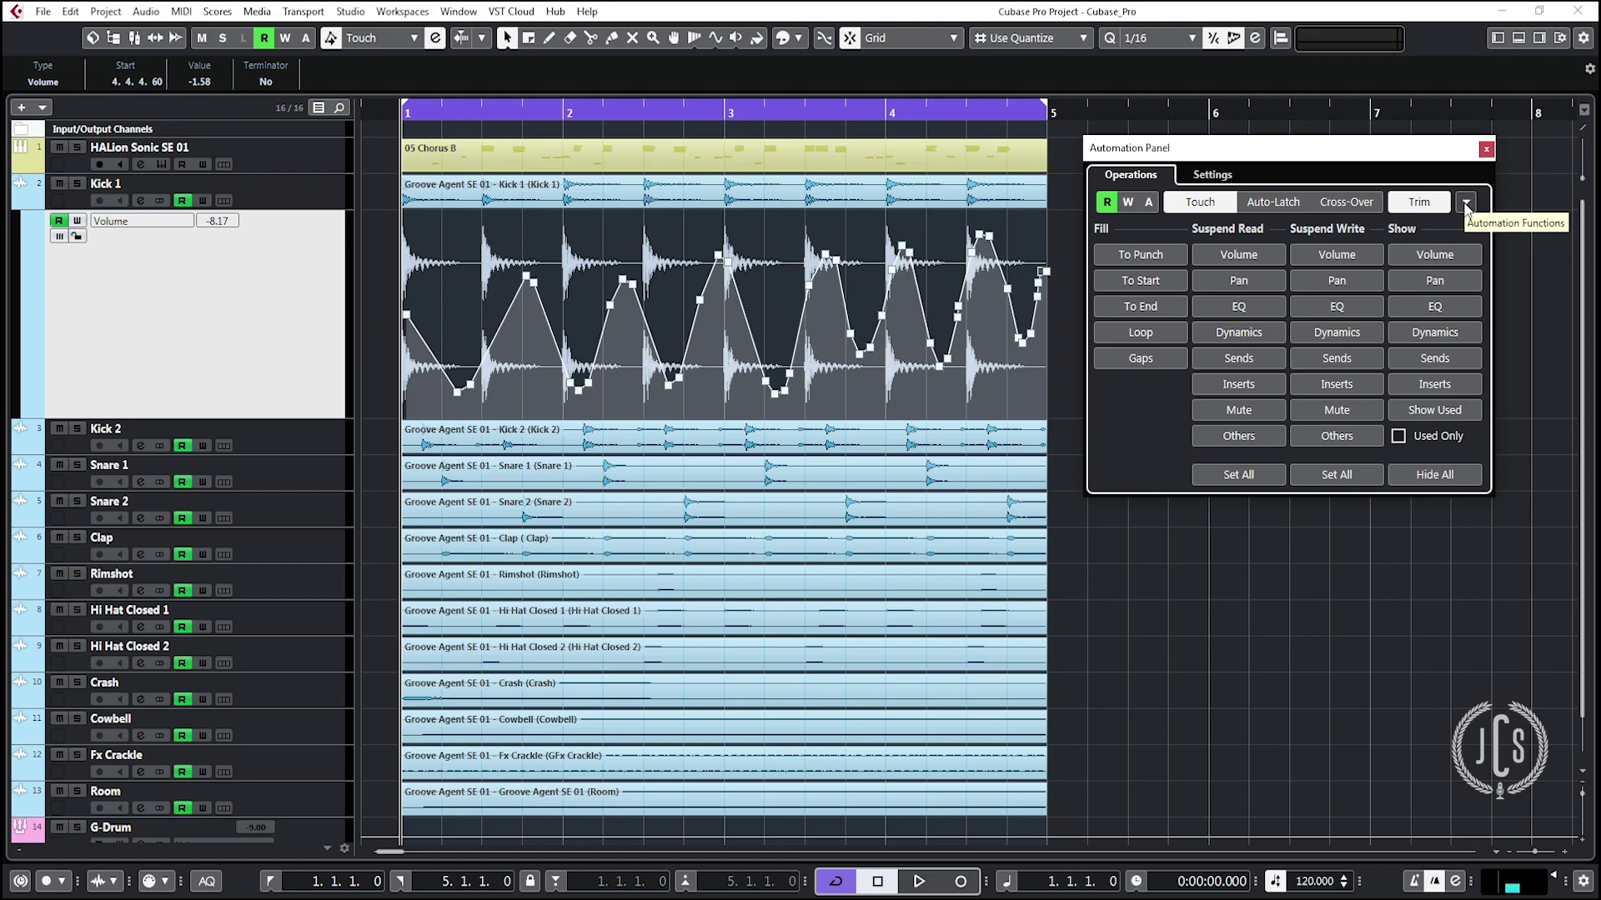
{"action": "left_click", "coordinate": [1465, 205]}
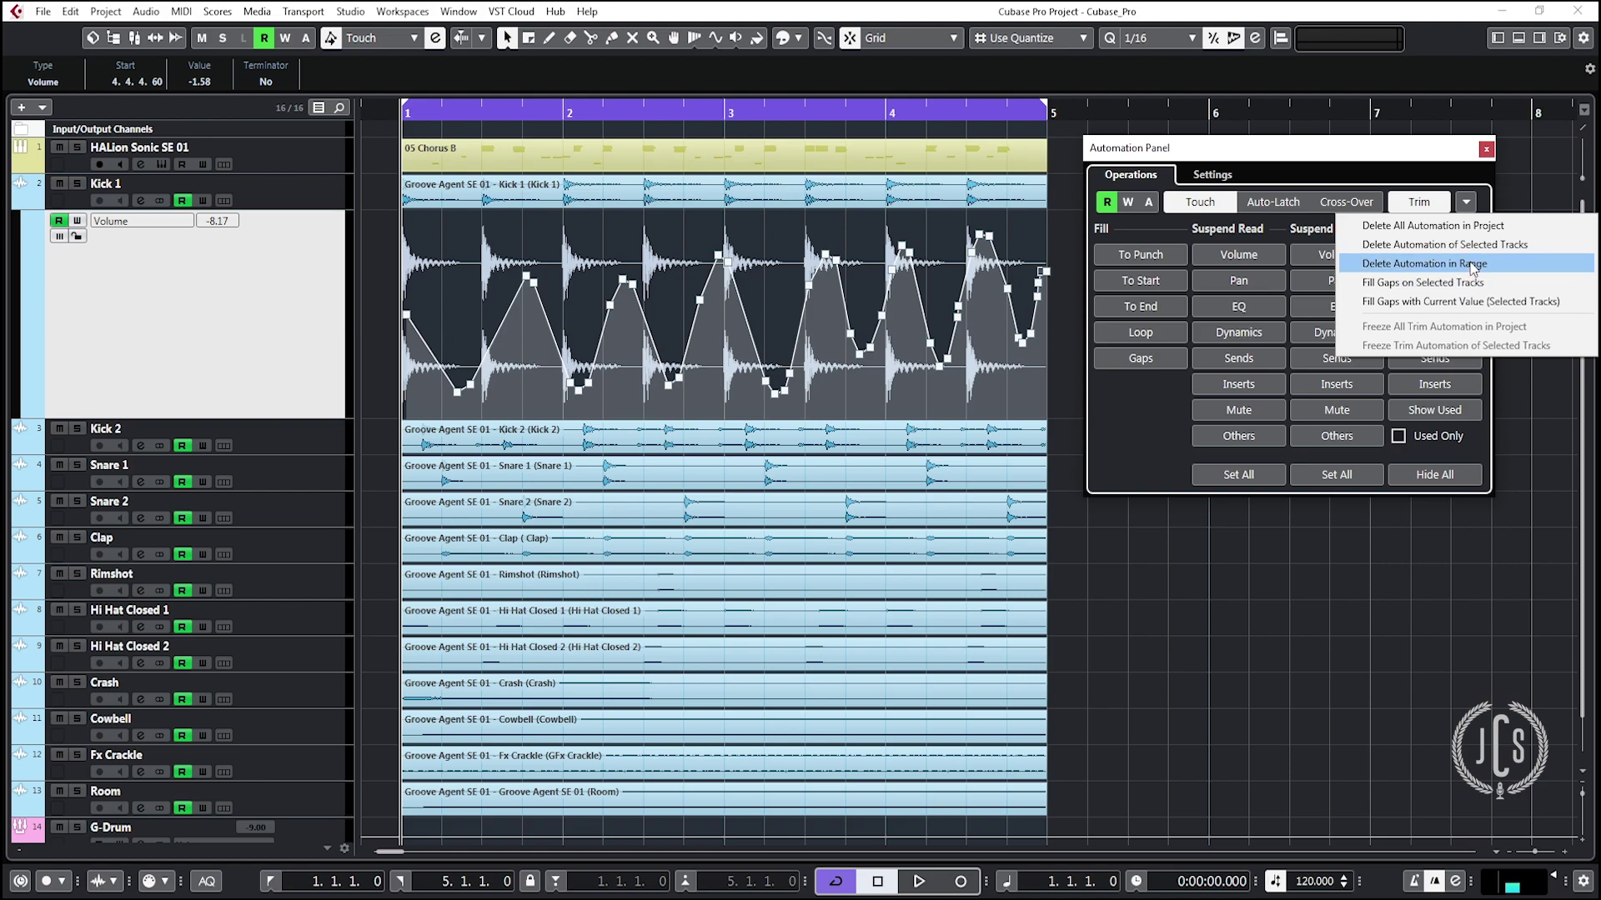
{"action": "left_click", "coordinate": [297, 191]}
{"action": "left_click", "coordinate": [308, 186]}
{"action": "left_click", "coordinate": [313, 312]}
{"action": "left_click", "coordinate": [324, 198]}
{"action": "left_click", "coordinate": [319, 265]}
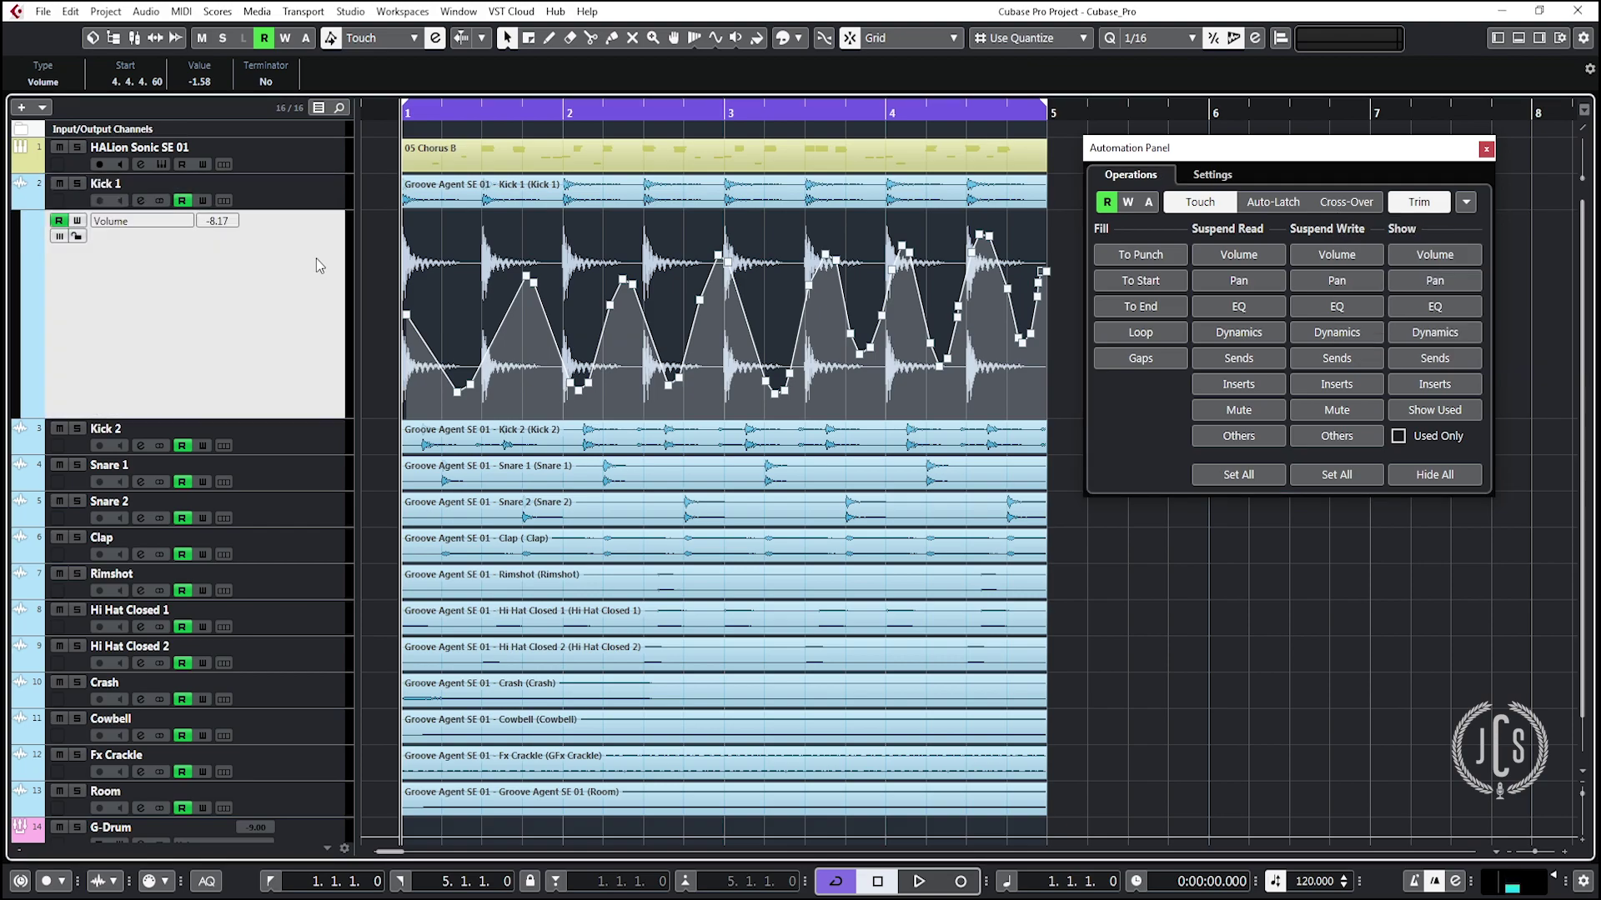
{"action": "left_click", "coordinate": [1466, 202]}
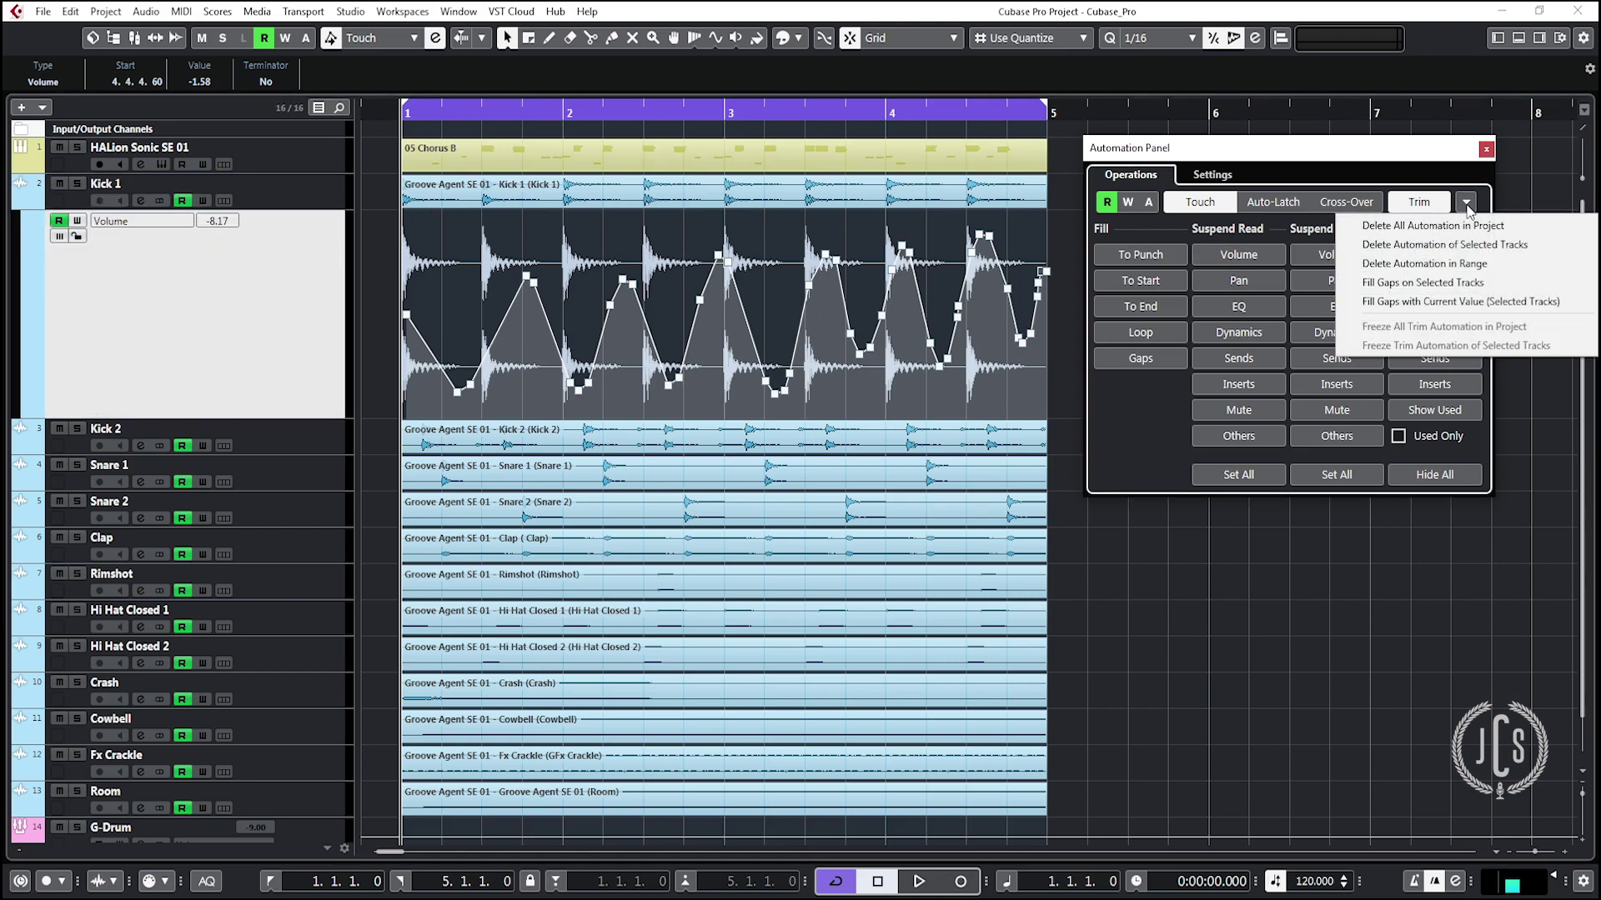
{"action": "left_click", "coordinate": [1397, 253]}
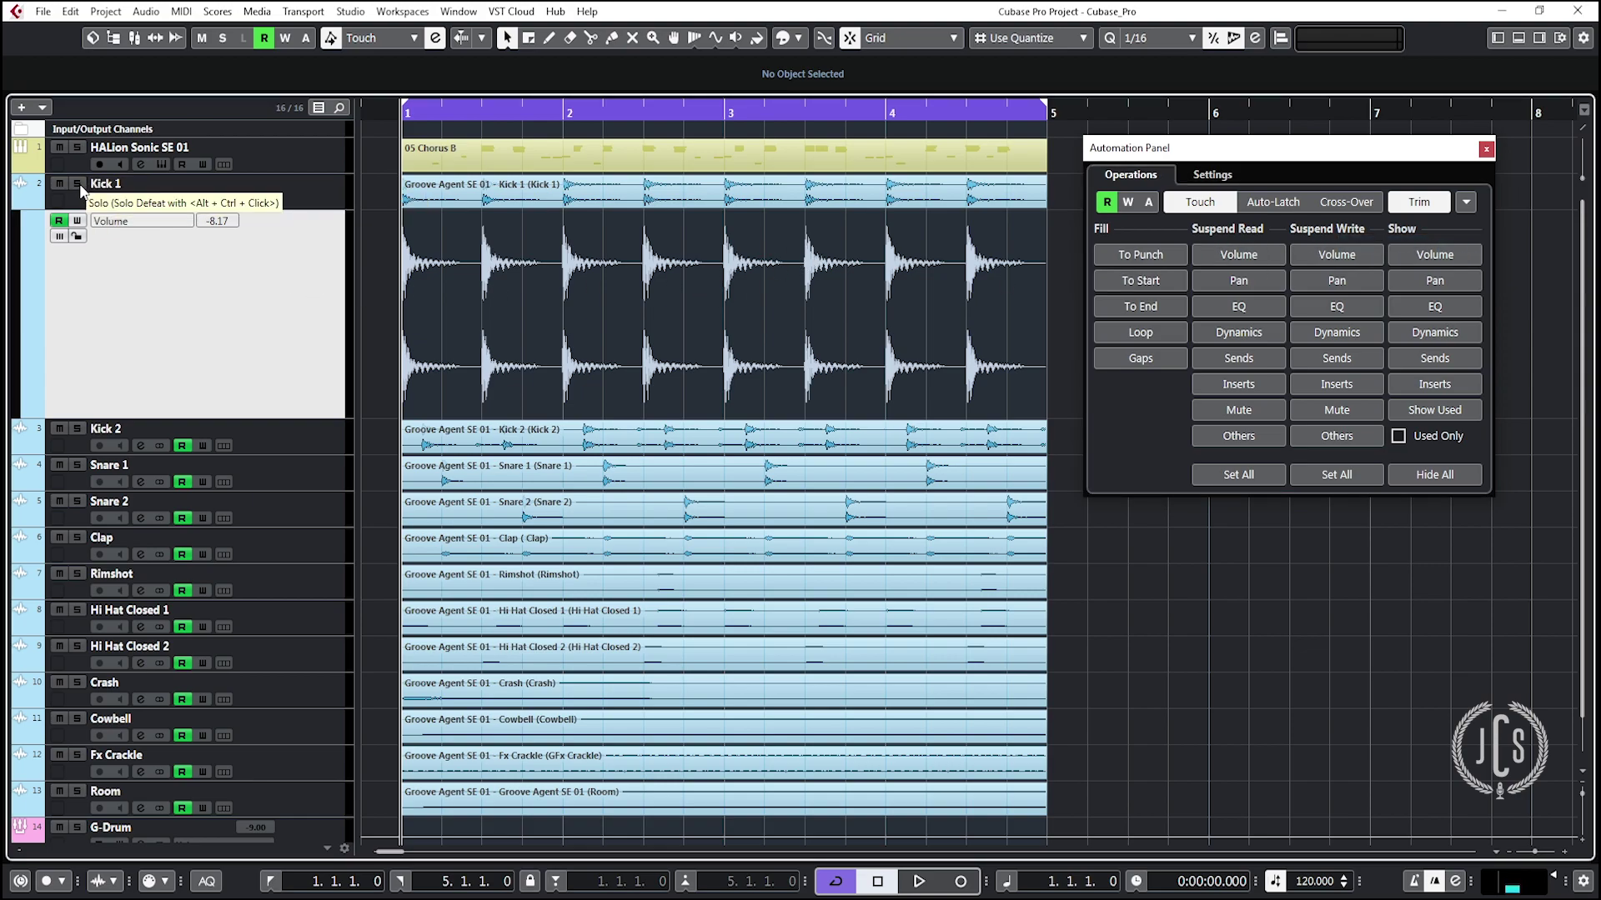
Step: Set the Kick 1 fader to 0.00 in the MixConsole during playback and toggle the channel's automation read off and on
{"action": "key", "text": "F3"}
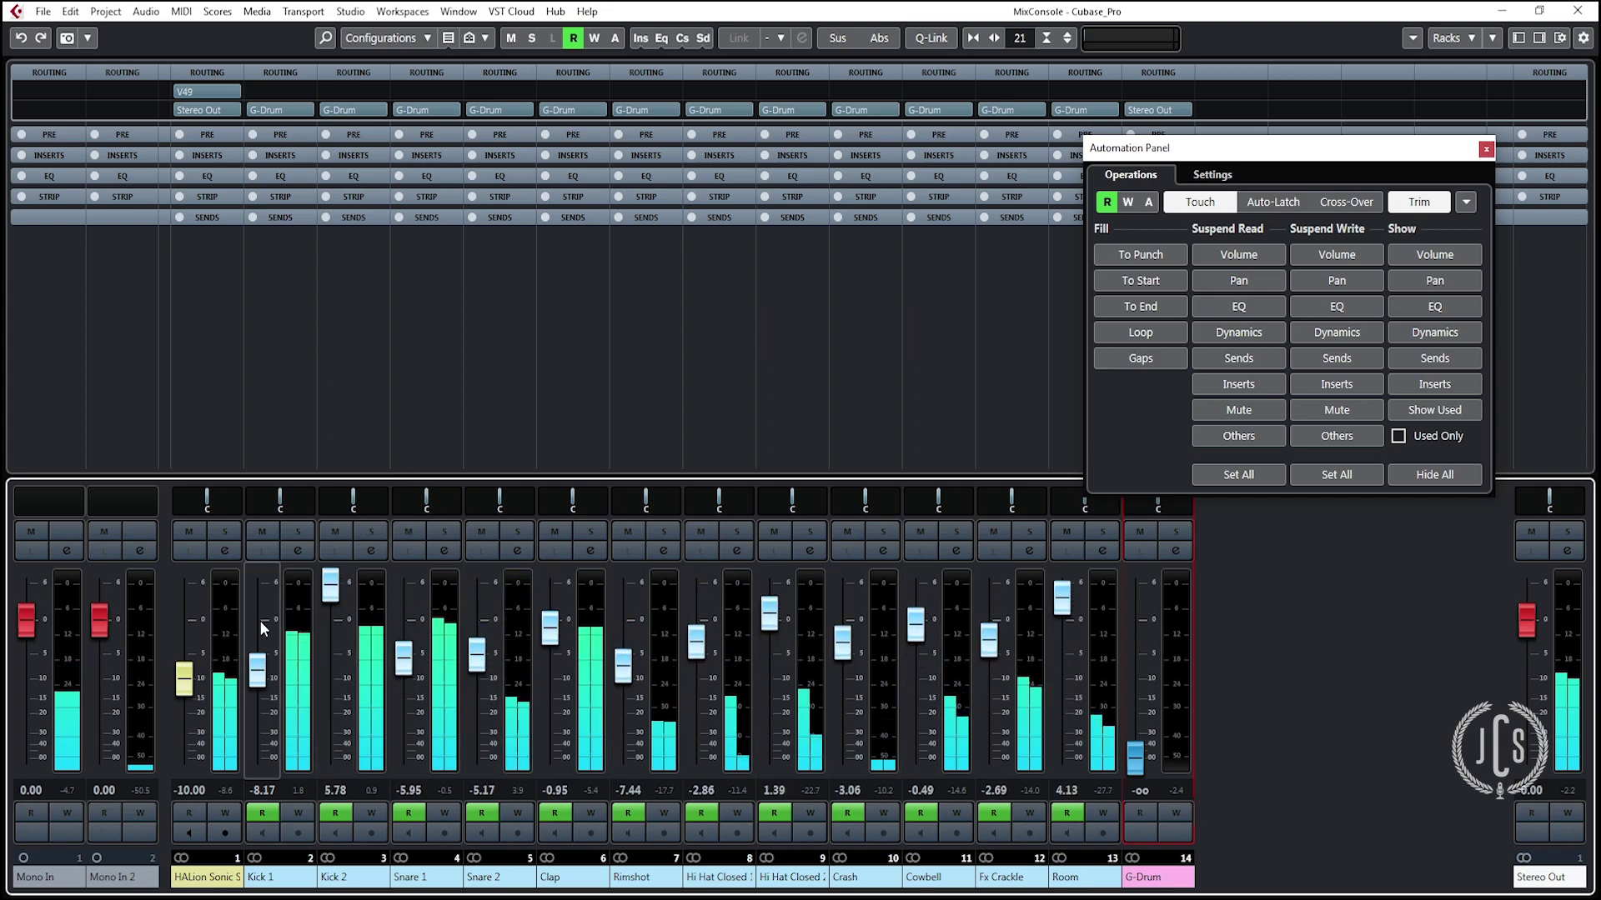
{"action": "left_click_drag", "start_coordinate": [258, 670], "coordinate": [258, 625]}
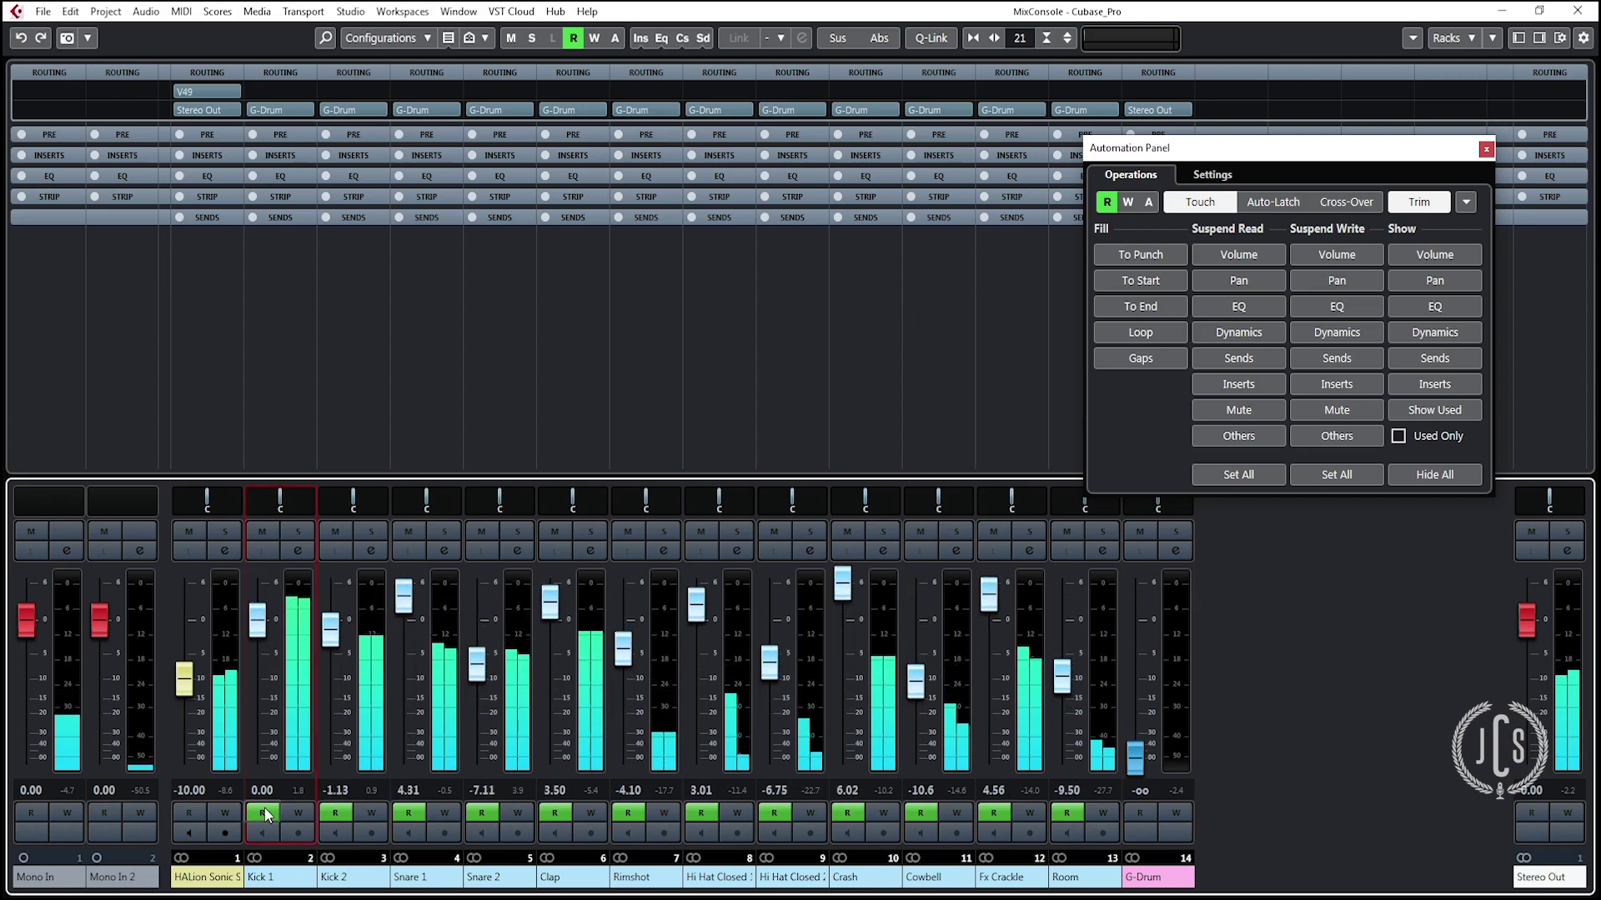
{"action": "left_click", "coordinate": [263, 811]}
{"action": "left_click", "coordinate": [263, 810]}
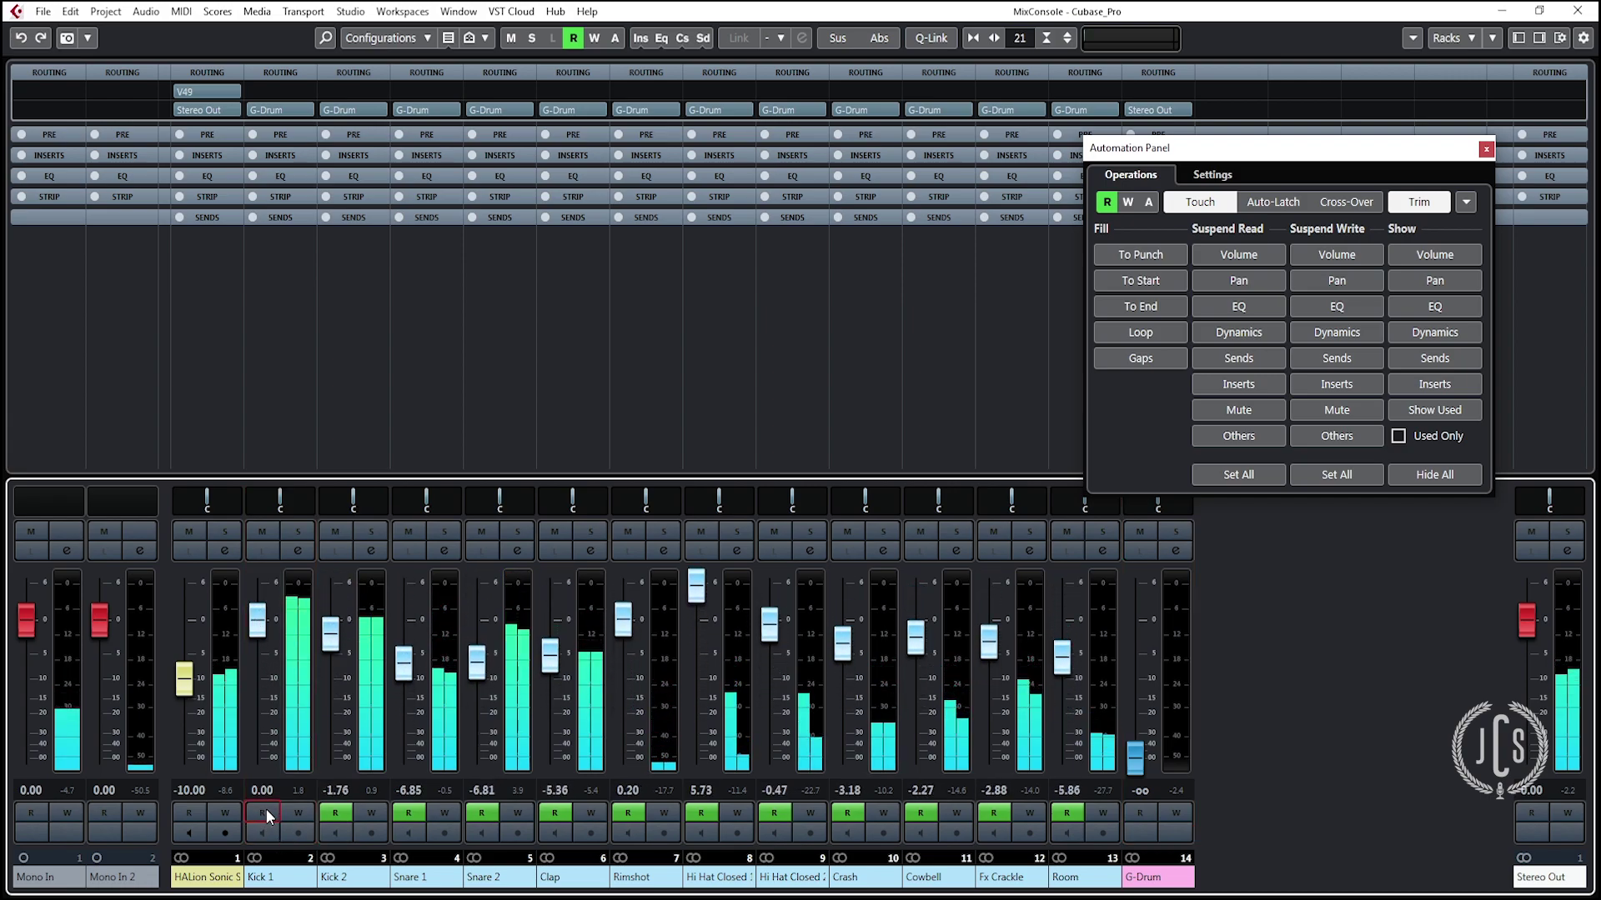
{"action": "left_click", "coordinate": [263, 810]}
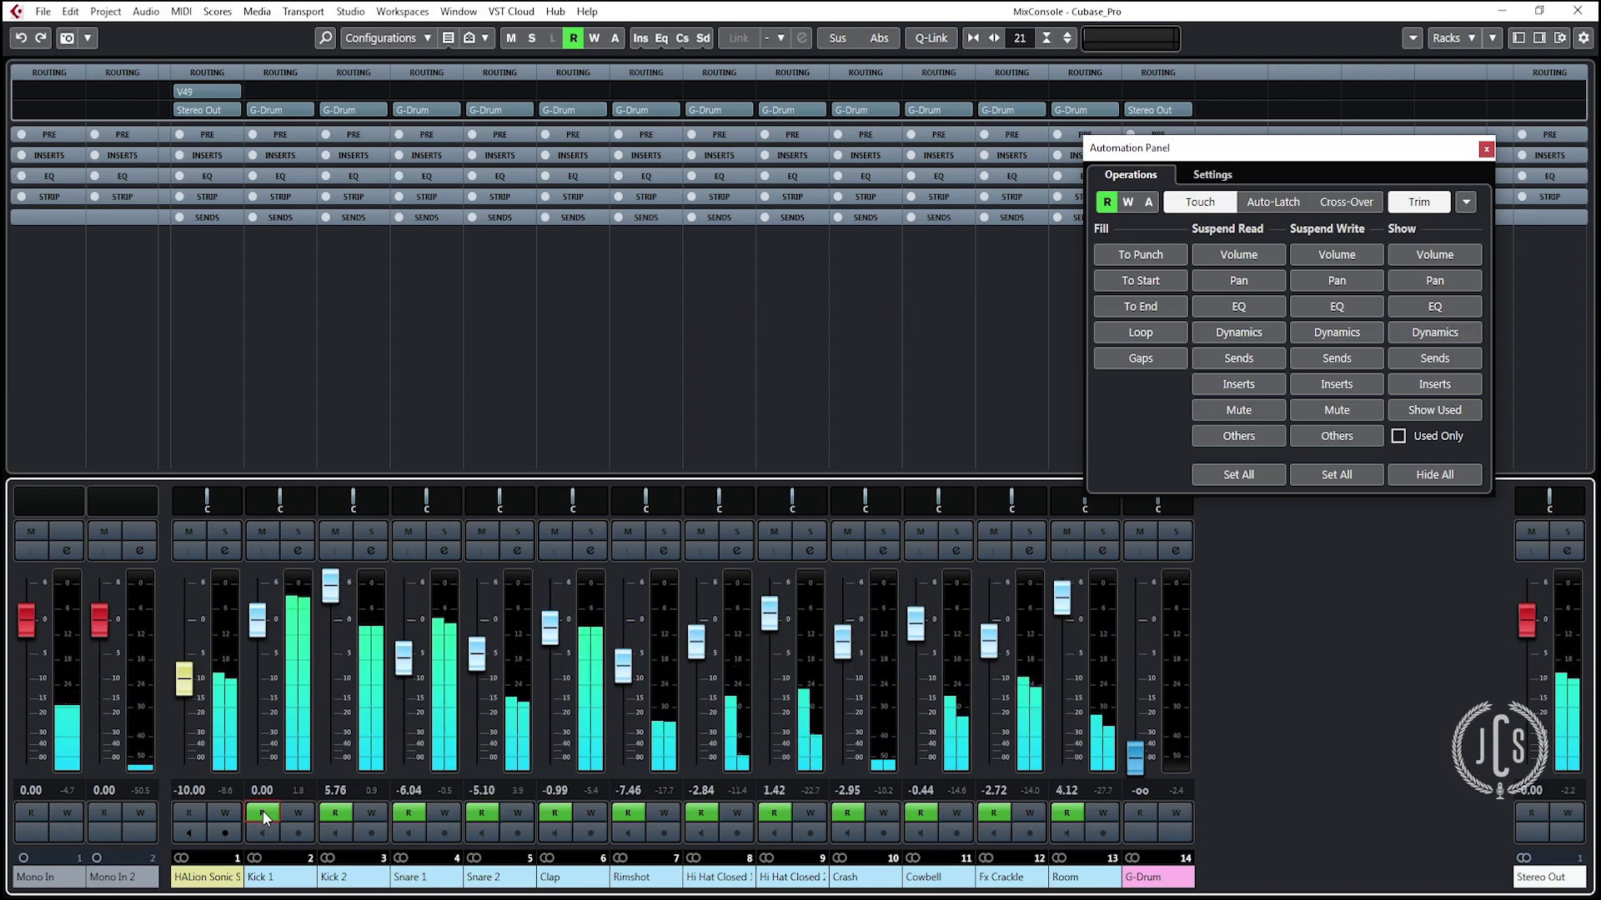
{"action": "left_click", "coordinate": [262, 810]}
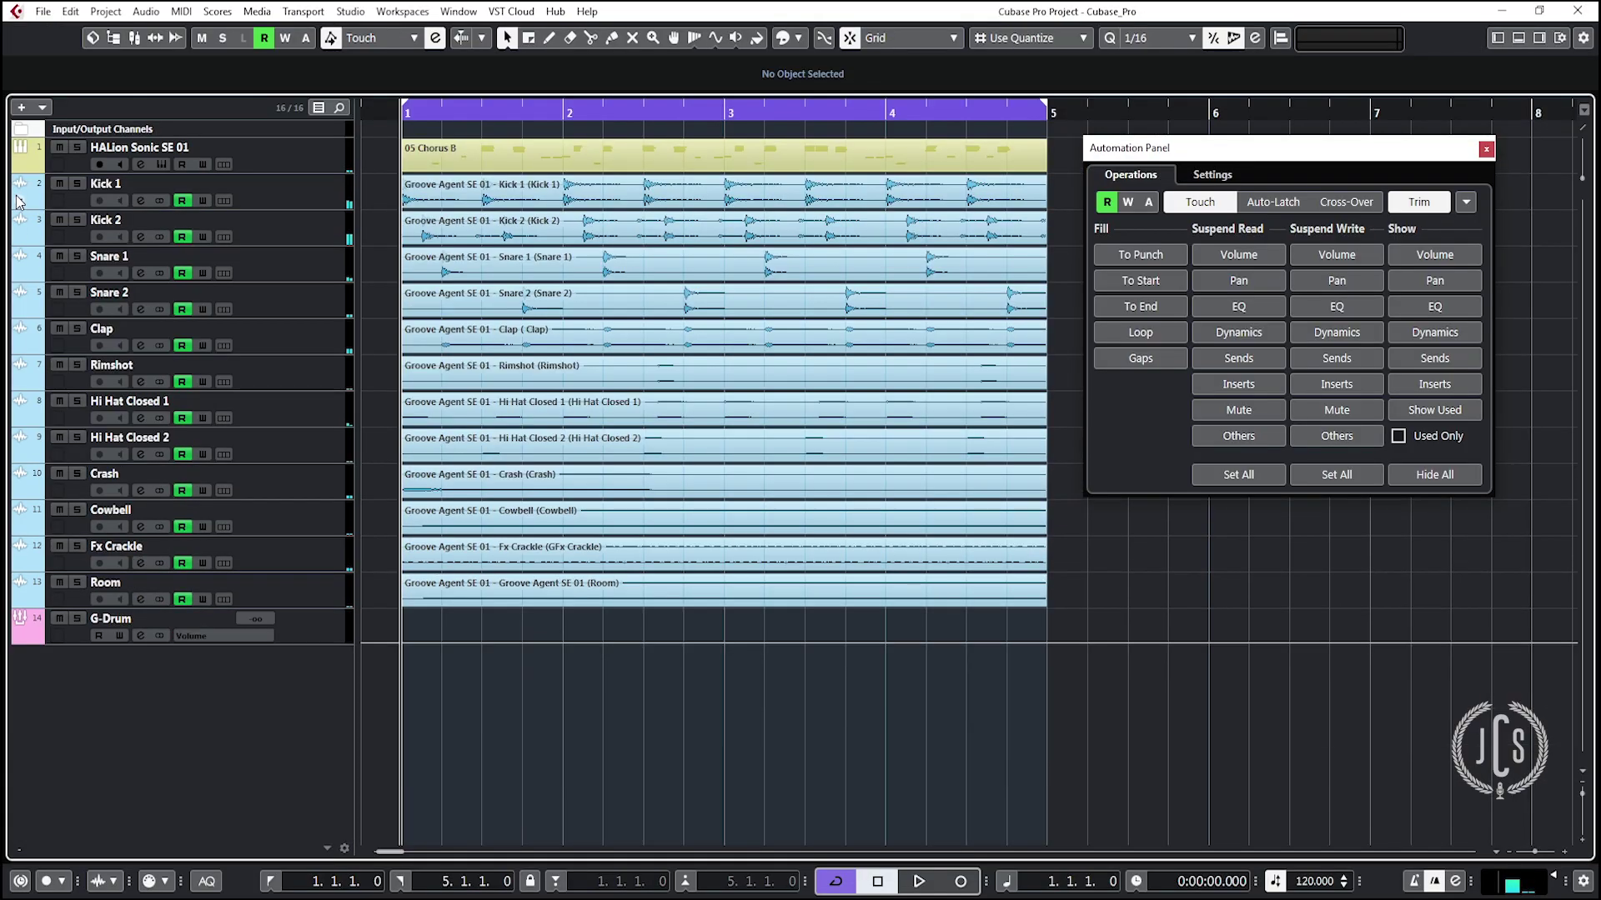
Step: Turn off automation read for the Kick 1 track in the project's track list
{"action": "left_click", "coordinate": [50, 202]}
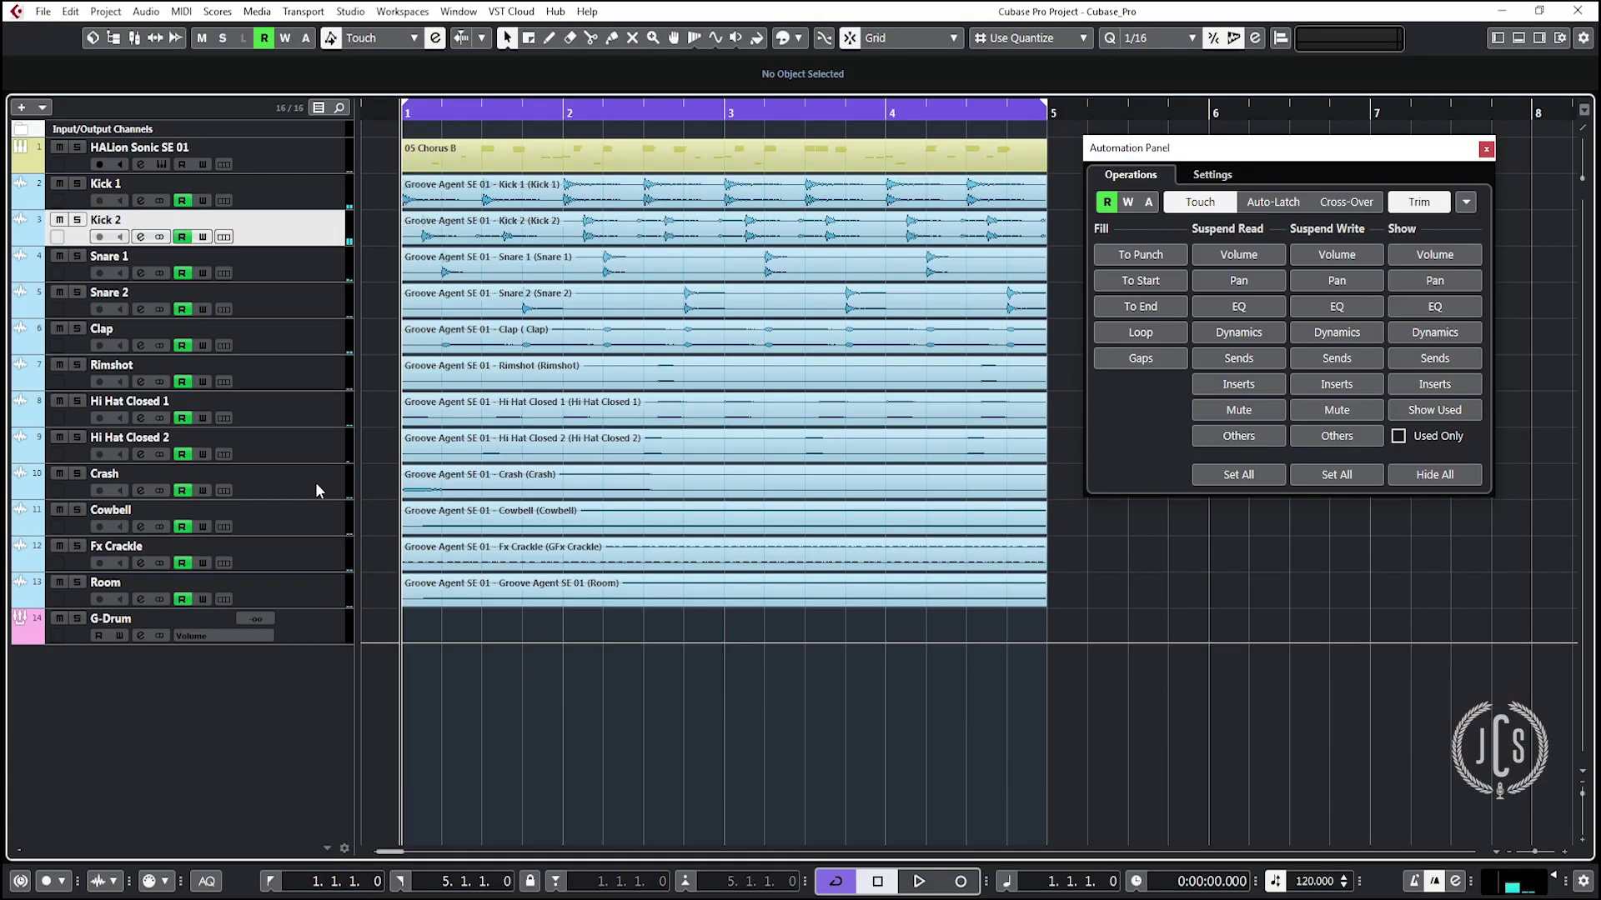
{"action": "left_click", "coordinate": [289, 200]}
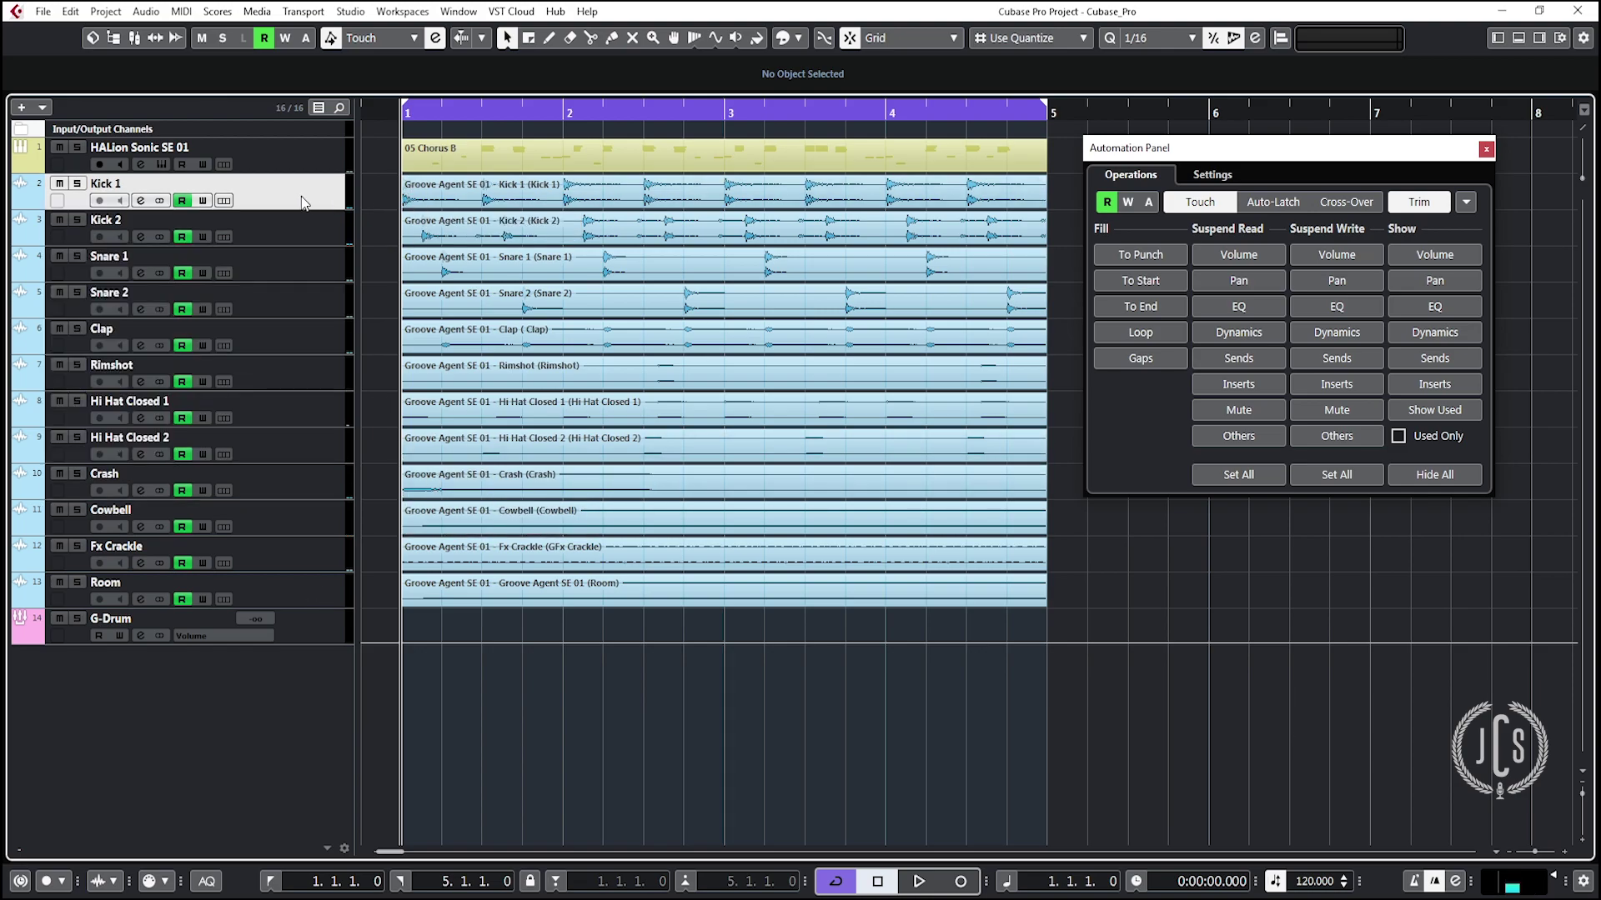
{"action": "left_click", "coordinate": [182, 200]}
Step: Show the volume automation lanes of the Room, Fx Crackle, Cowbell, Crash, both Hi Hat Closed, Rimshot and Clap tracks
{"action": "left_click", "coordinate": [19, 601]}
{"action": "left_click", "coordinate": [19, 565]}
{"action": "left_click", "coordinate": [19, 529]}
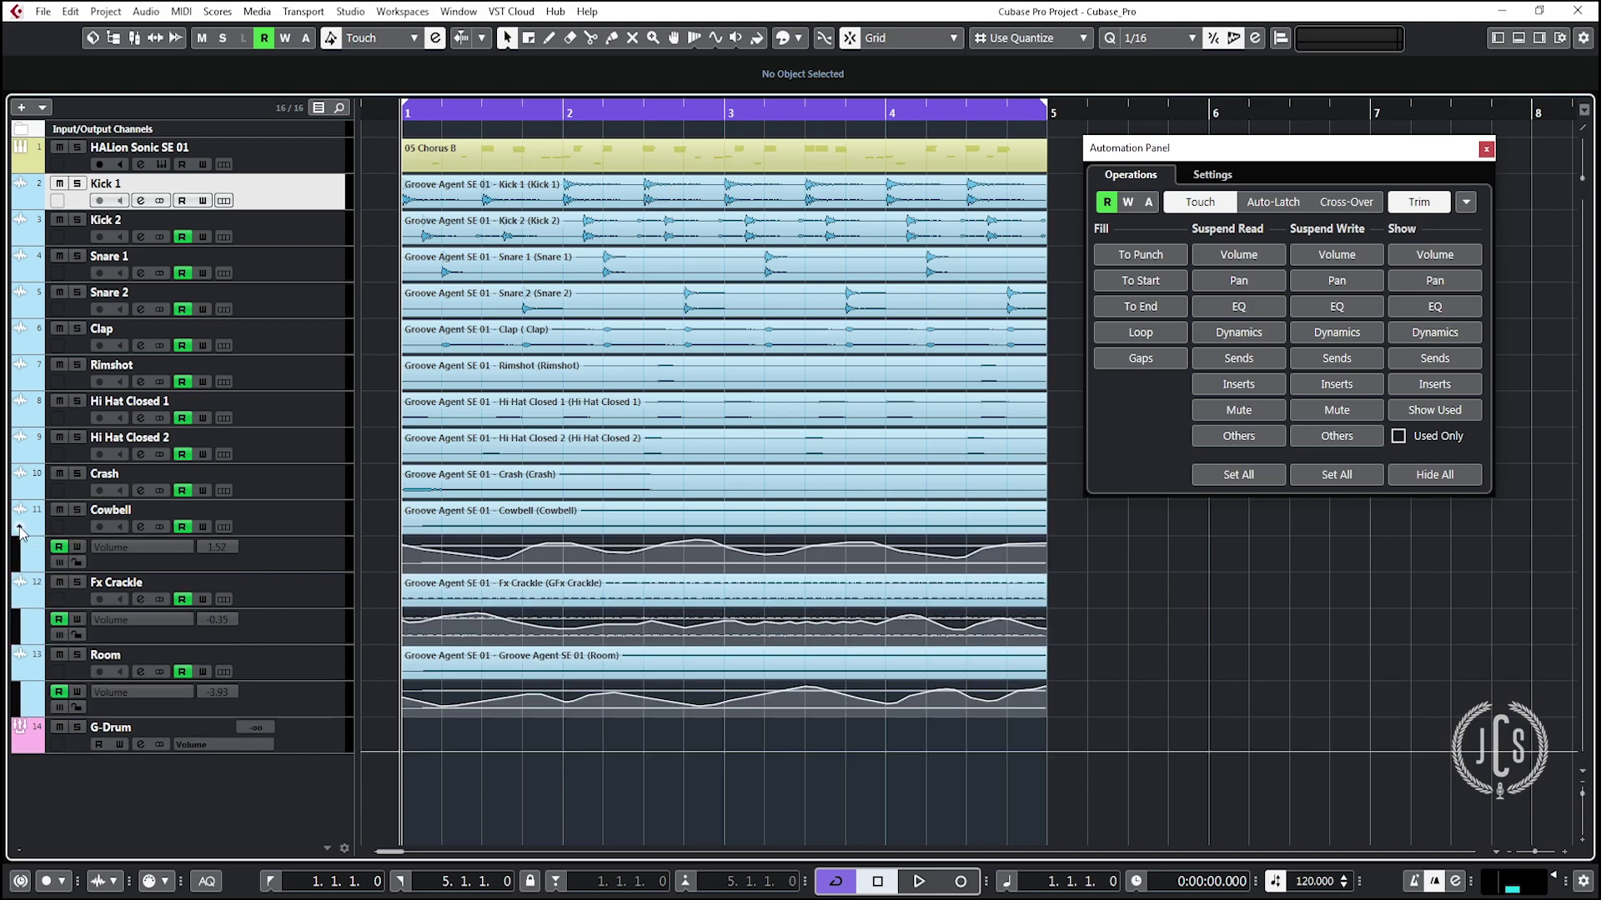
{"action": "left_click", "coordinate": [21, 494]}
{"action": "left_click", "coordinate": [21, 456]}
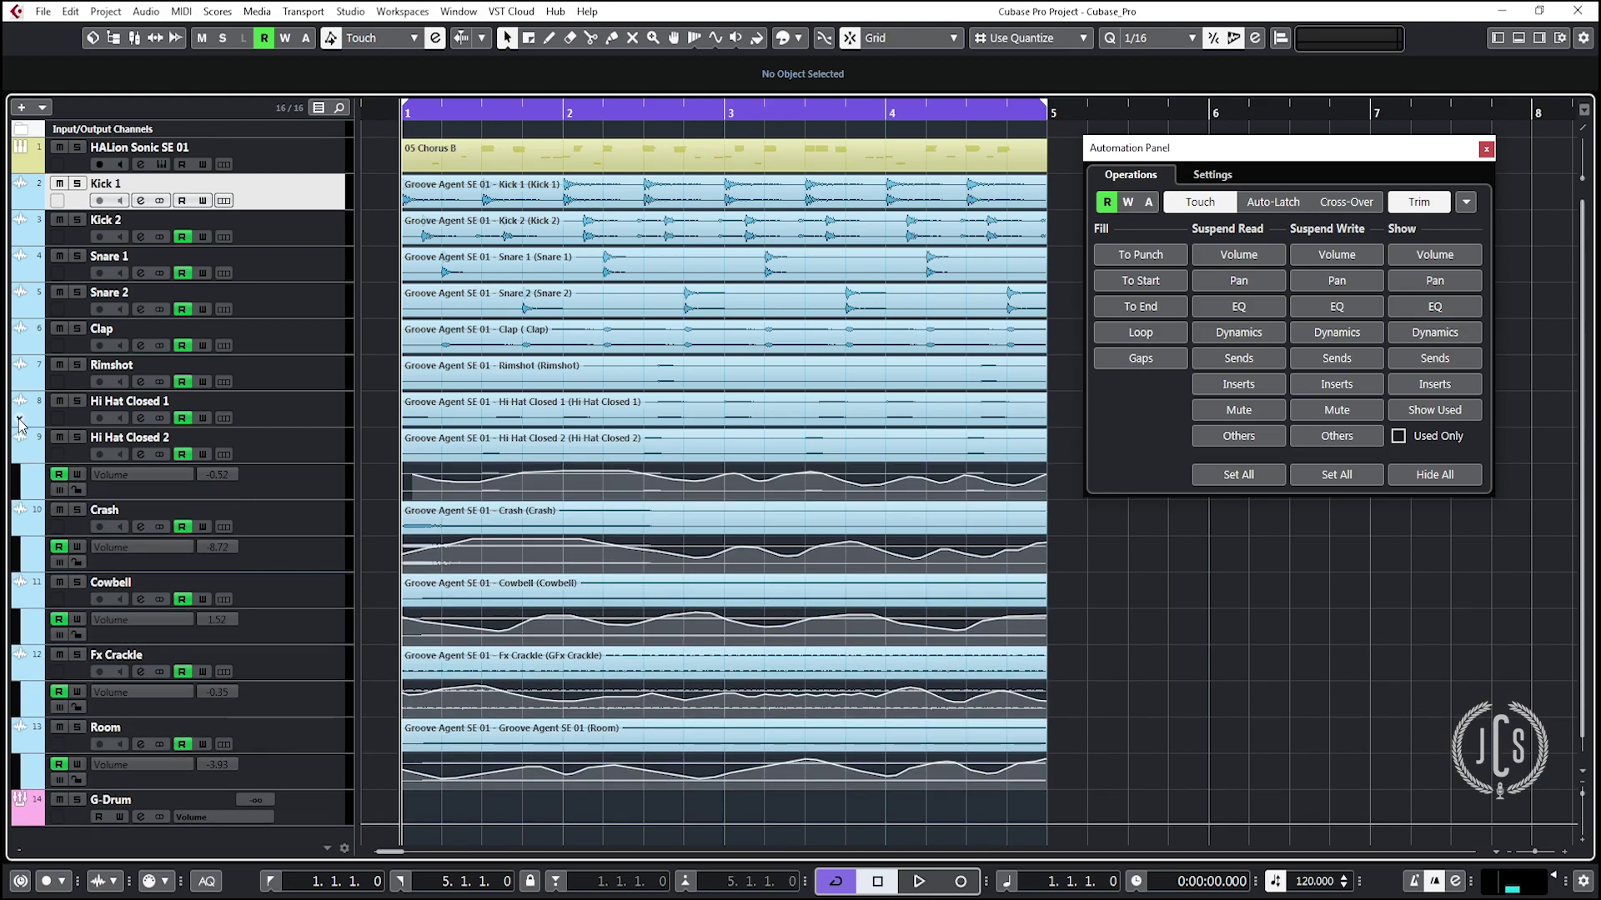
{"action": "left_click", "coordinate": [21, 421]}
{"action": "left_click", "coordinate": [21, 384]}
{"action": "left_click", "coordinate": [21, 348]}
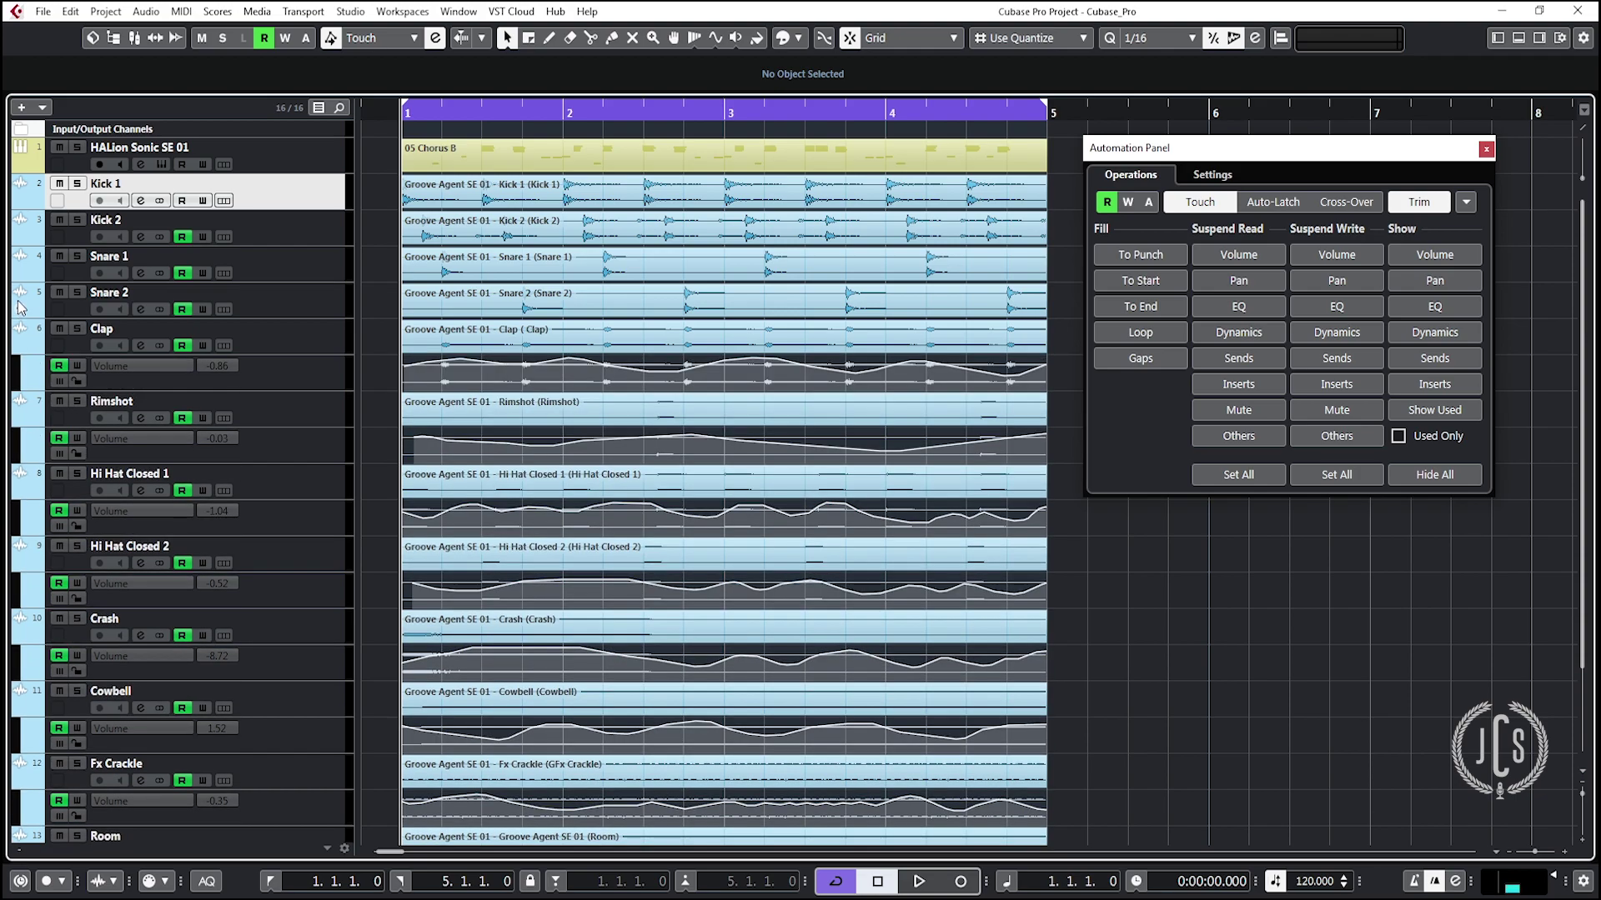
Step: Show the volume automation lanes of Snare 2, Snare 1 and Kick 2, and adjust the Snare 1 lane's height
{"action": "left_click", "coordinate": [21, 311]}
{"action": "left_click", "coordinate": [21, 275]}
{"action": "left_click_drag", "start_coordinate": [308, 404], "coordinate": [308, 336]}
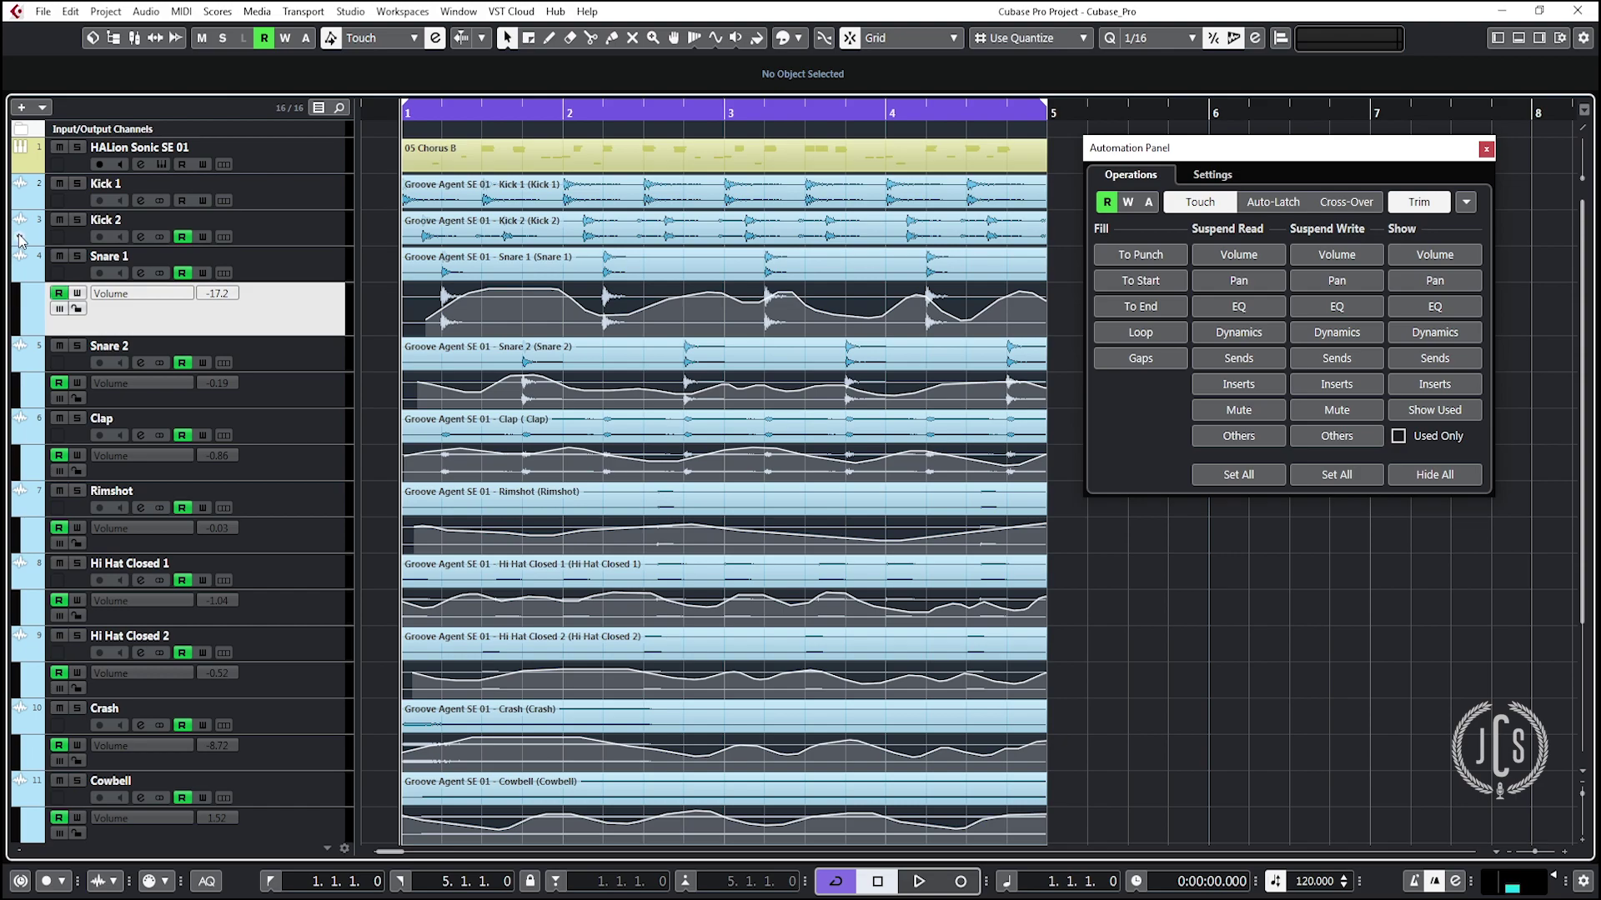
{"action": "left_click", "coordinate": [19, 236]}
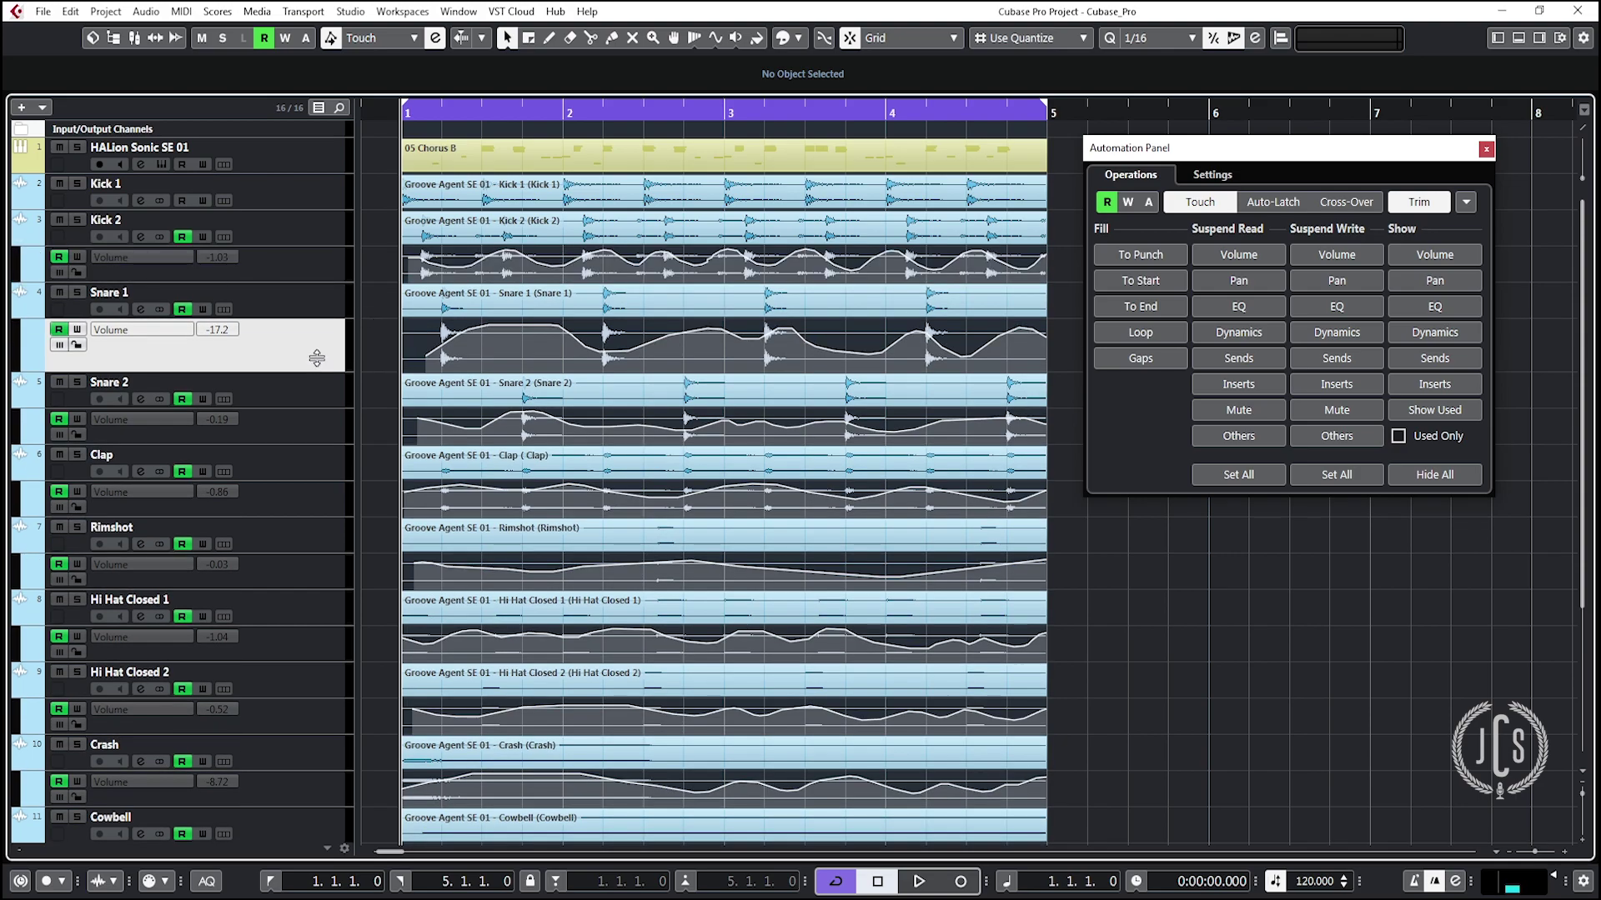
{"action": "left_click_drag", "start_coordinate": [317, 373], "coordinate": [317, 355]}
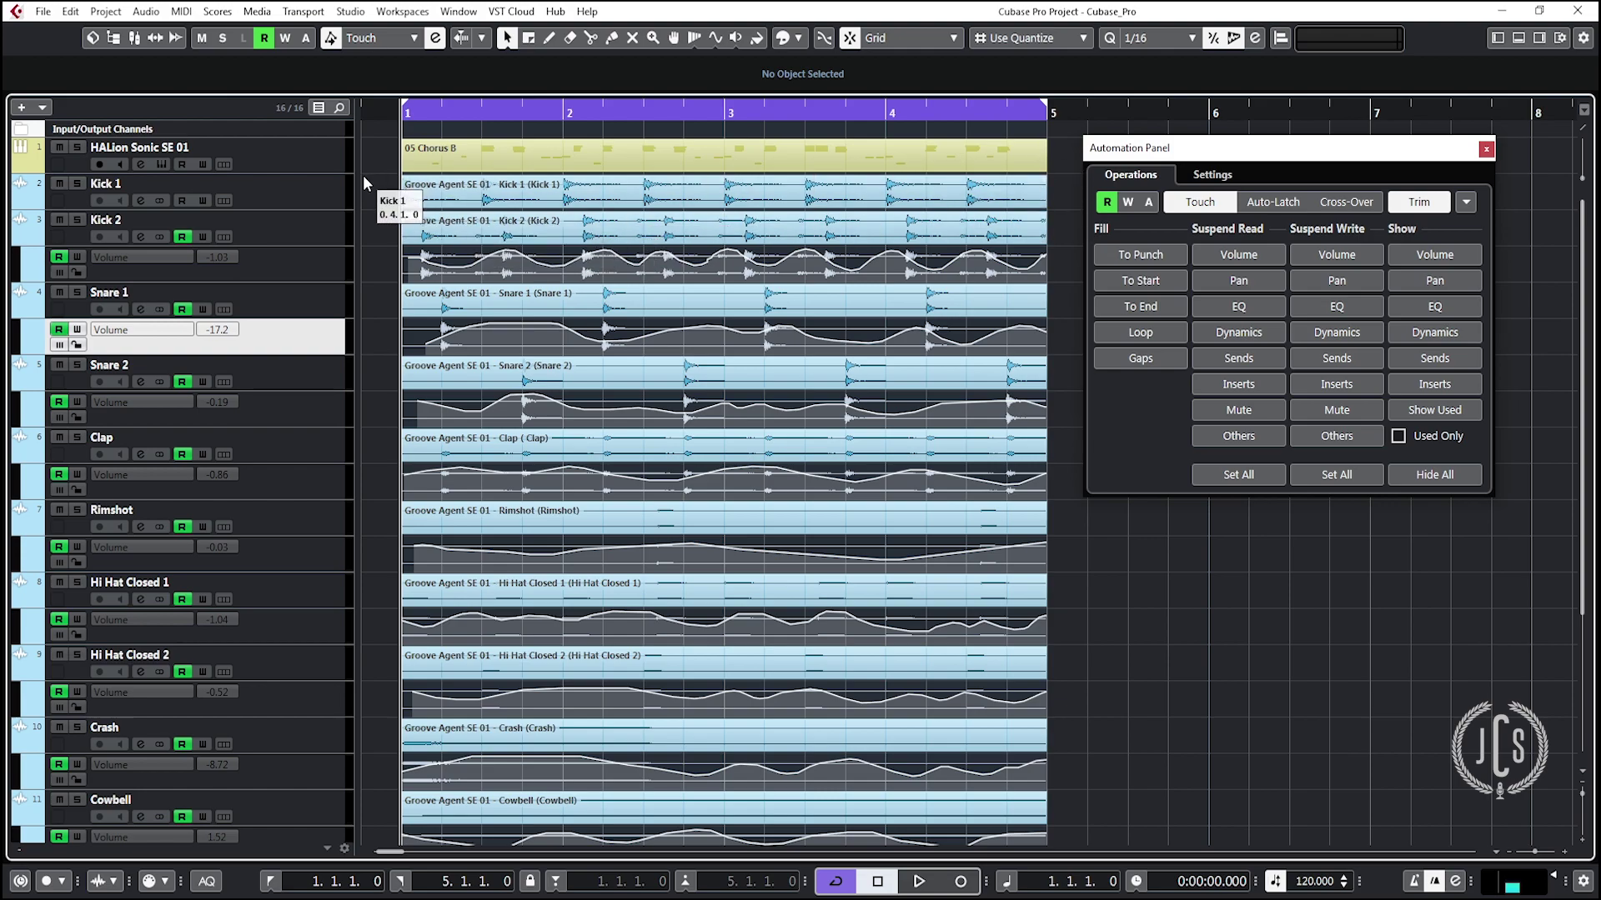
Step: Run Delete All Automation in Project and check the automation lanes of all drum tracks
{"action": "left_click", "coordinate": [534, 155]}
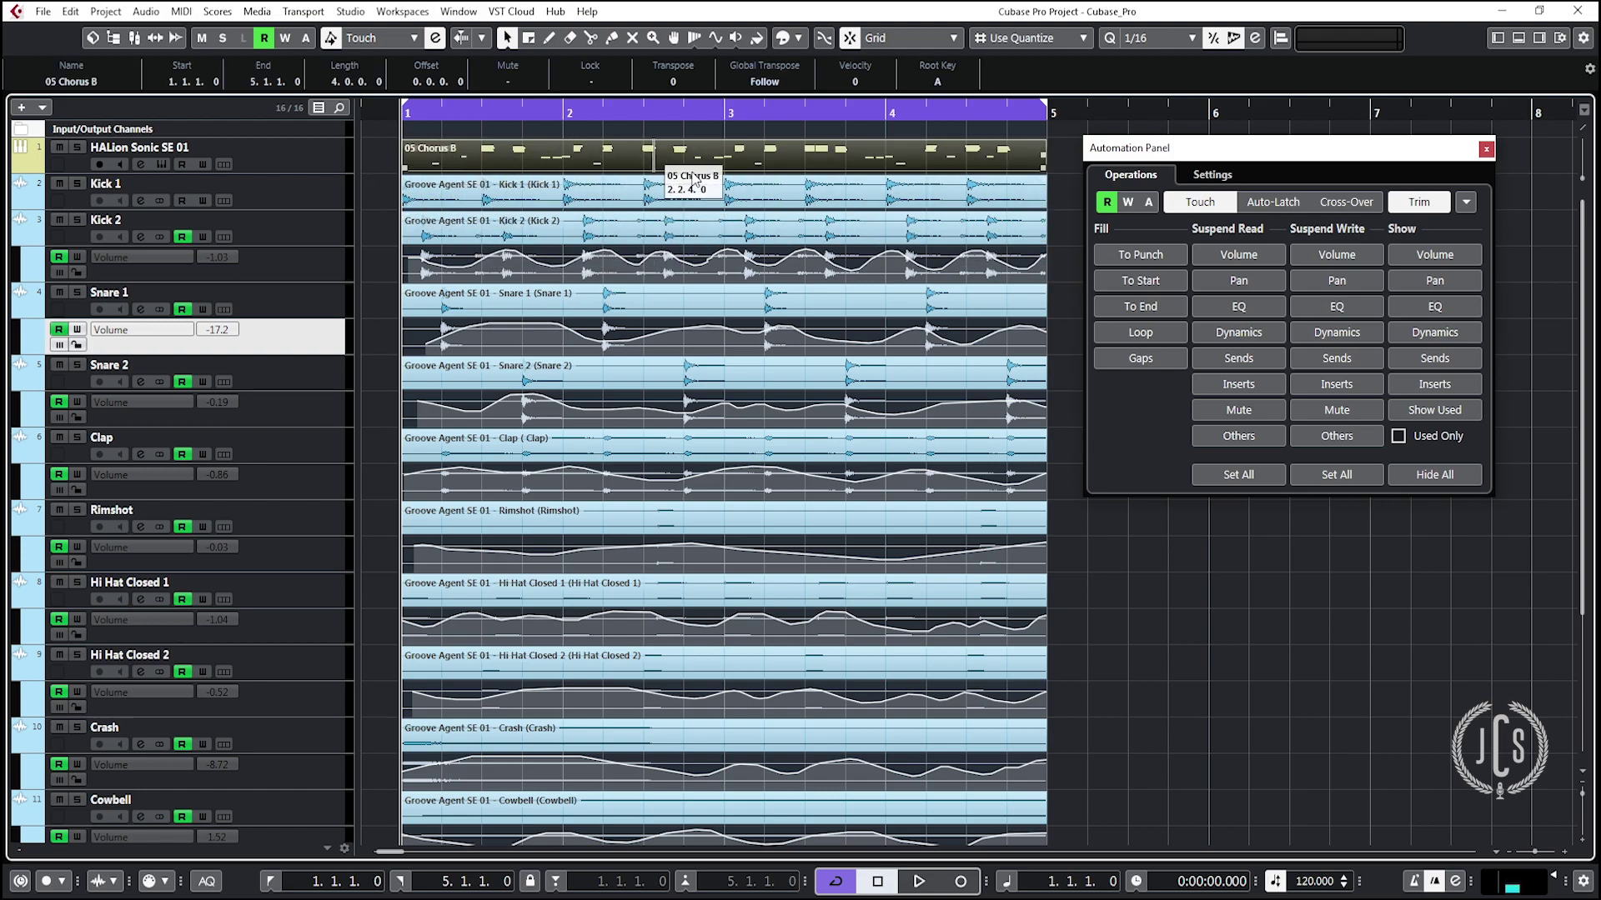
{"action": "left_click", "coordinate": [1474, 202]}
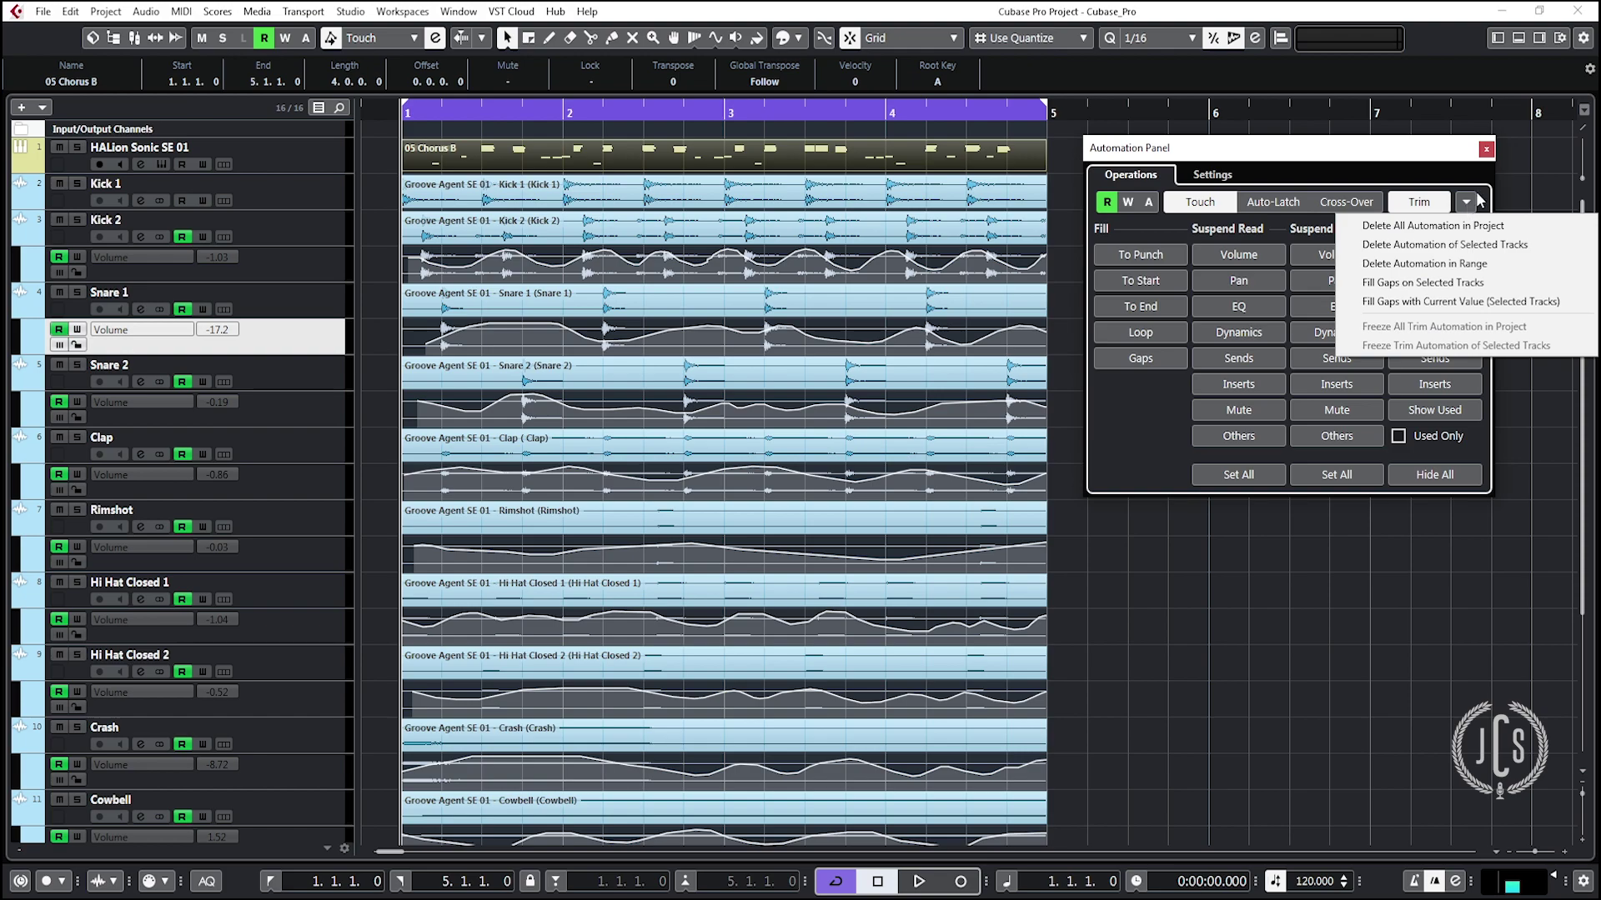
{"action": "left_click", "coordinate": [1471, 202]}
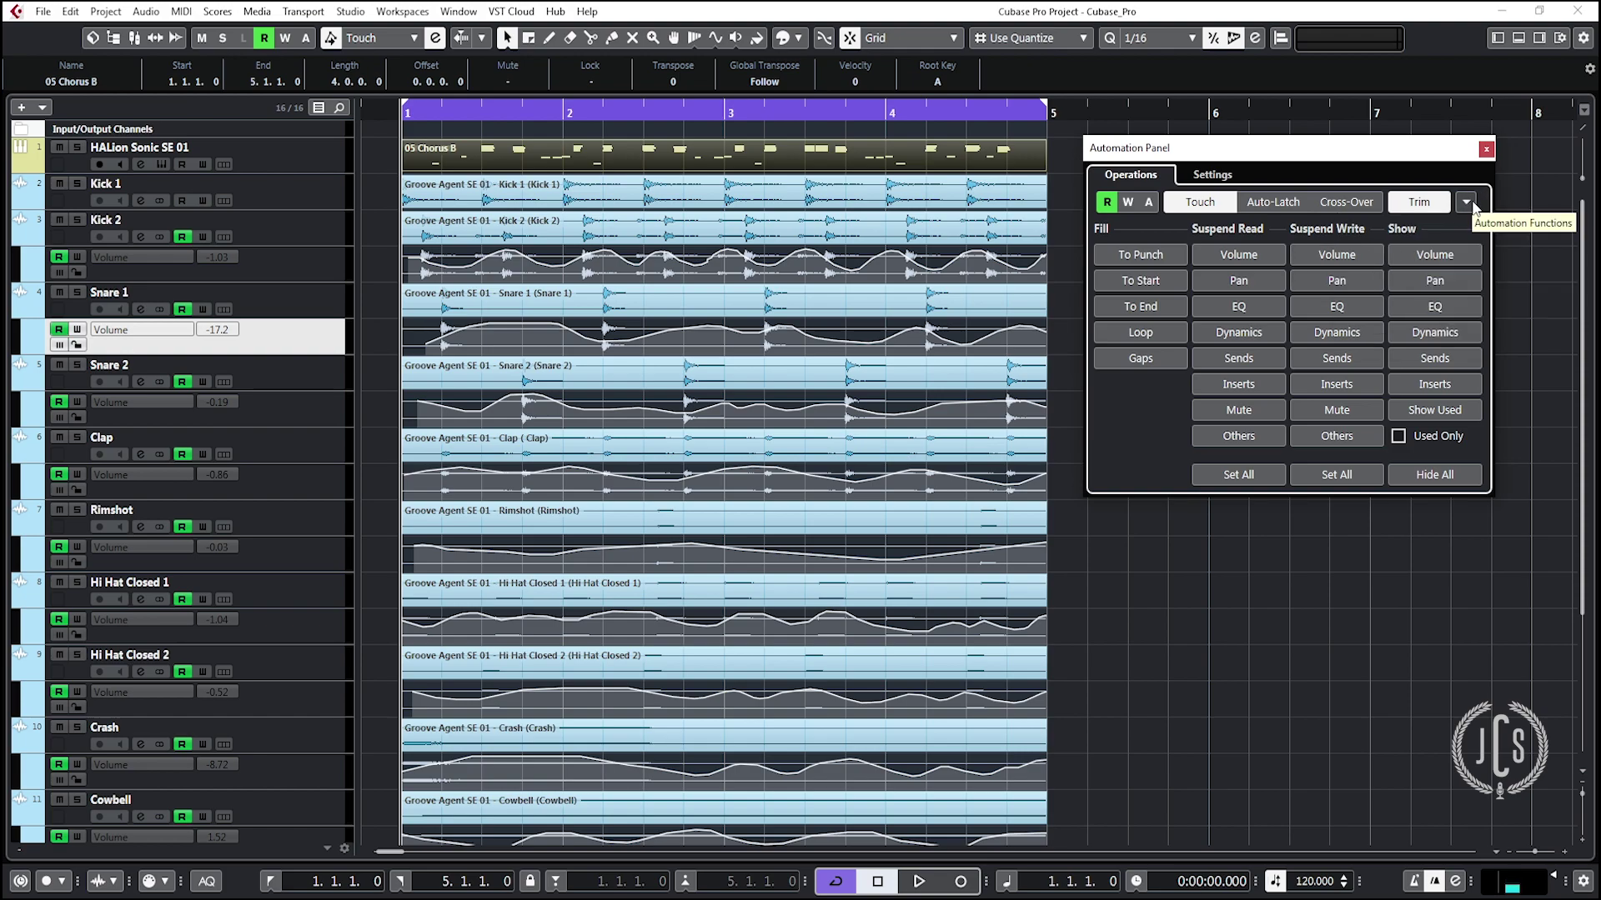
{"action": "left_click", "coordinate": [1469, 203]}
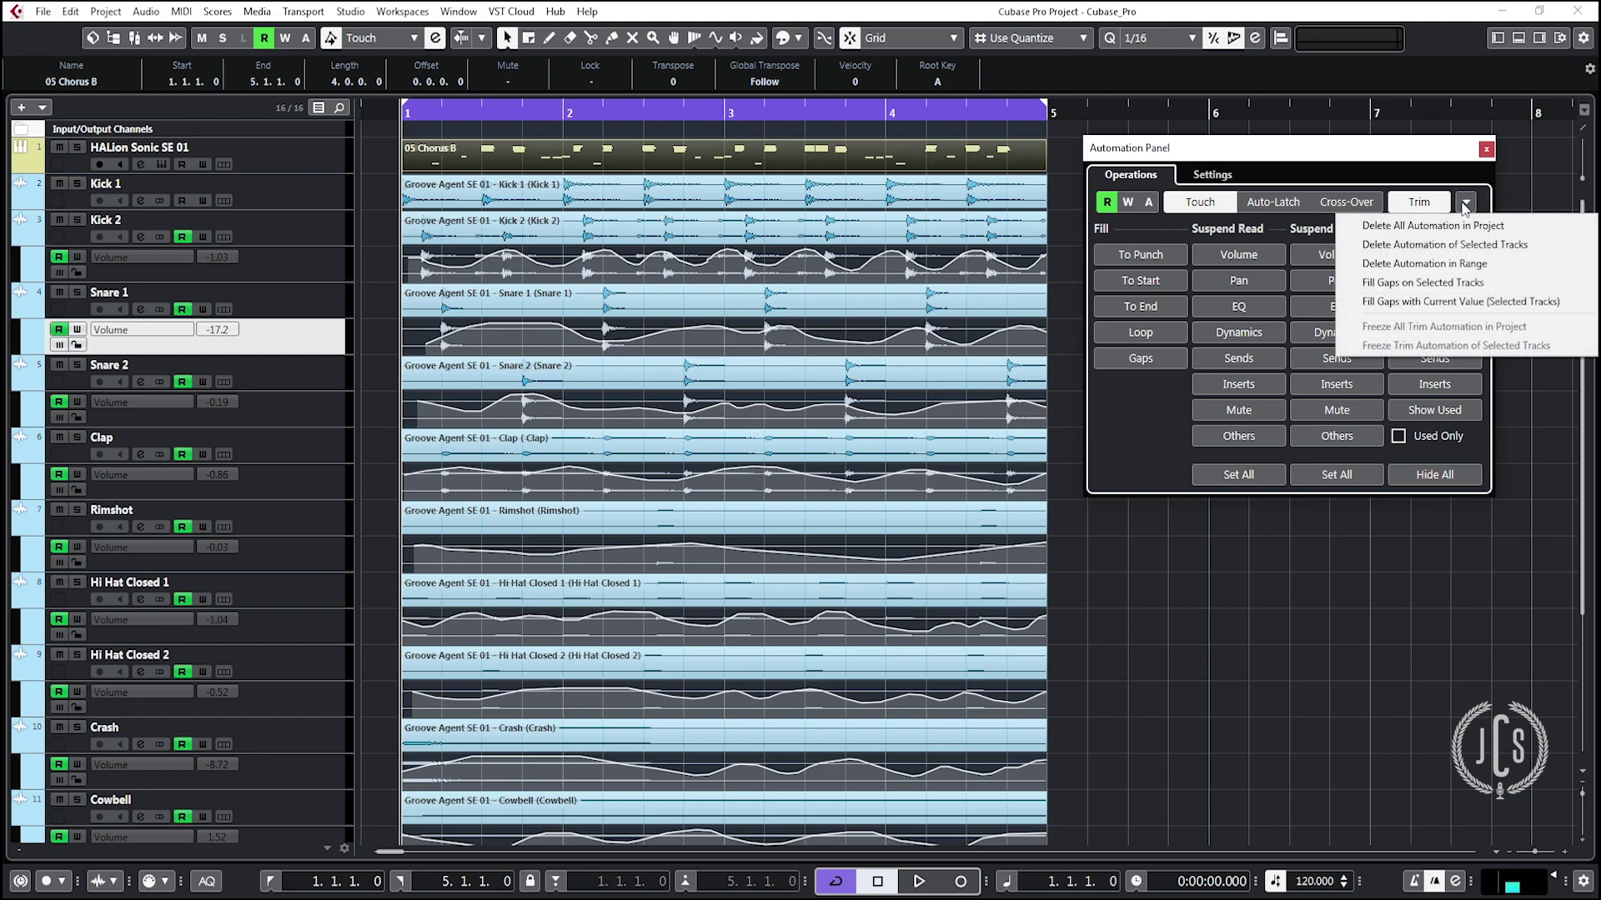
{"action": "left_click", "coordinate": [1409, 228]}
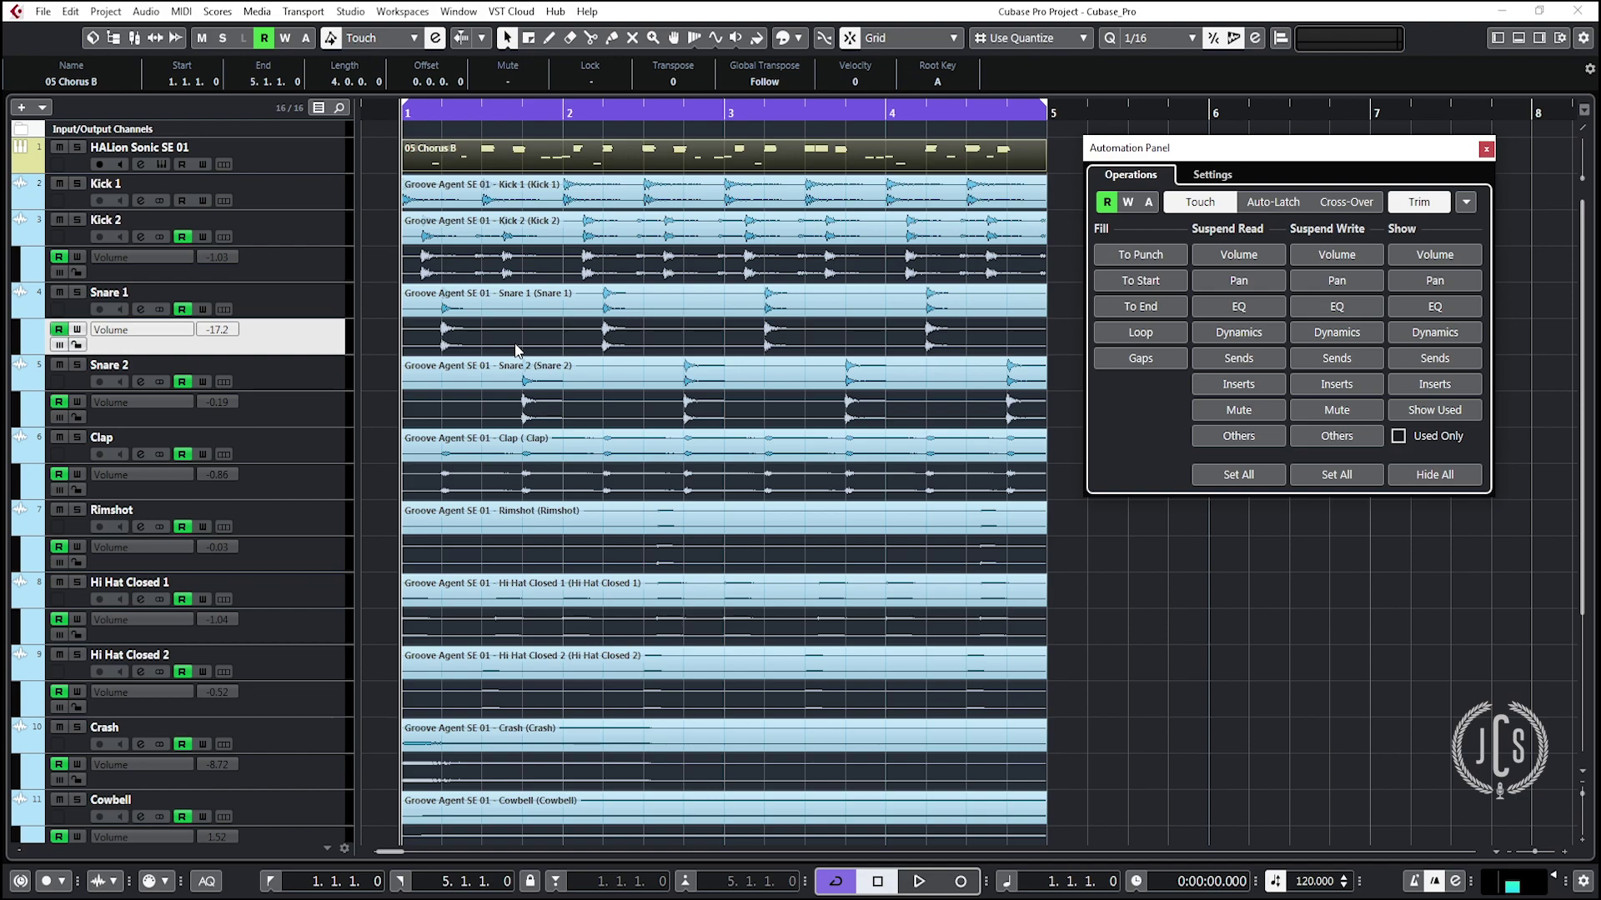
{"action": "scroll", "coordinate": [517, 351], "scroll_direction": "down", "scroll_amount": 5}
{"action": "scroll", "coordinate": [597, 345], "scroll_direction": "up", "scroll_amount": 5}
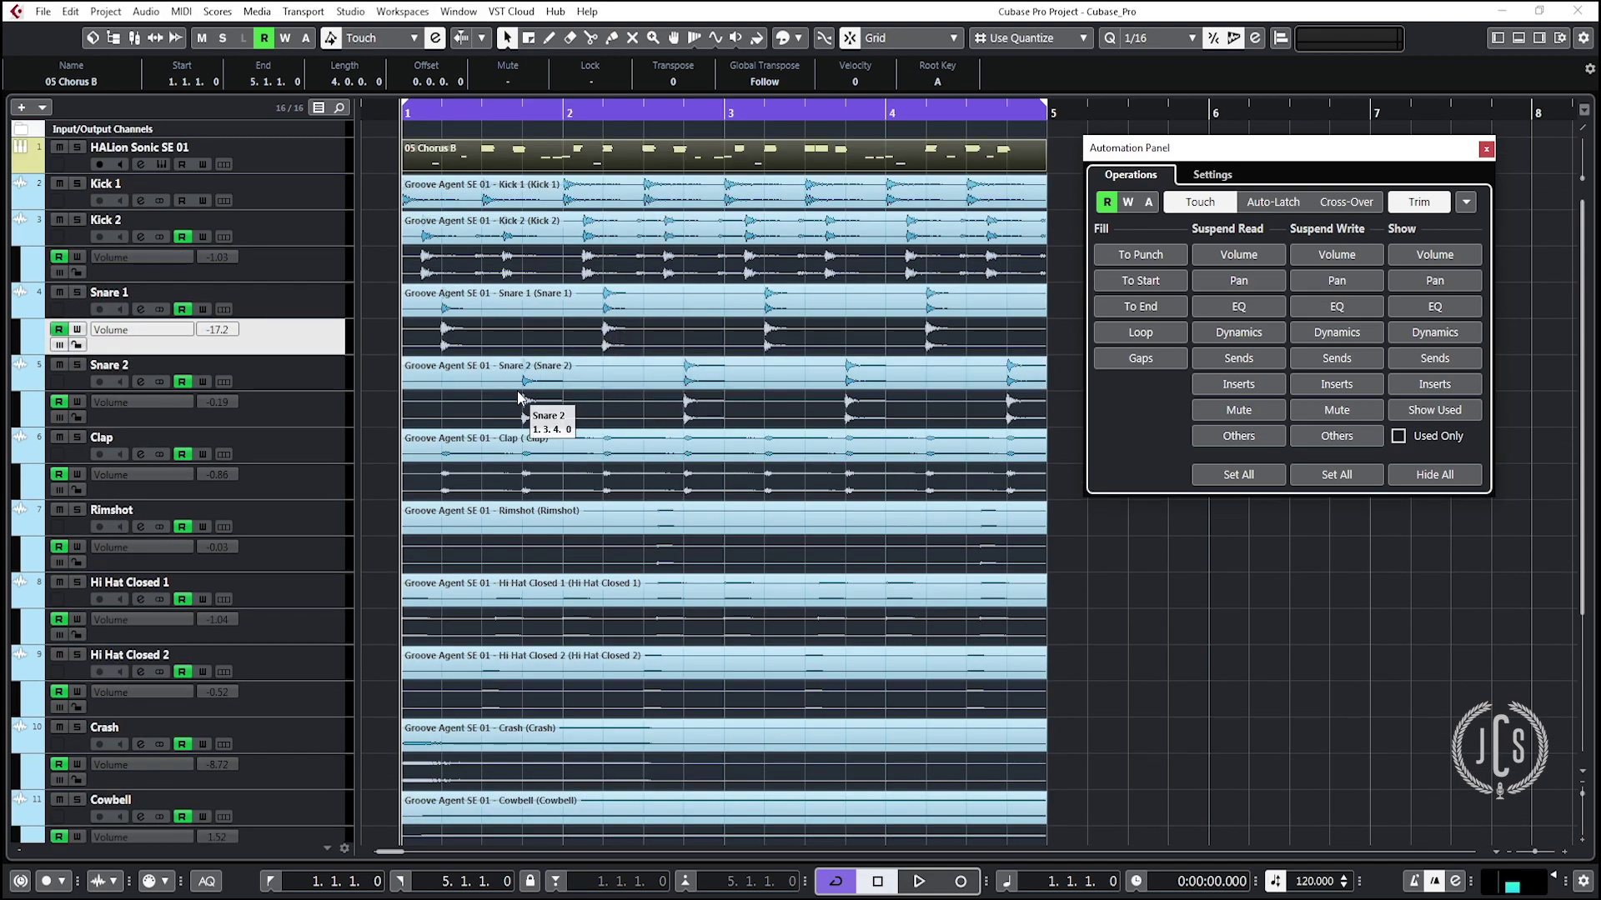
Step: Play the project in the MixConsole to check whether the channel faders still move
{"action": "key", "text": "F3"}
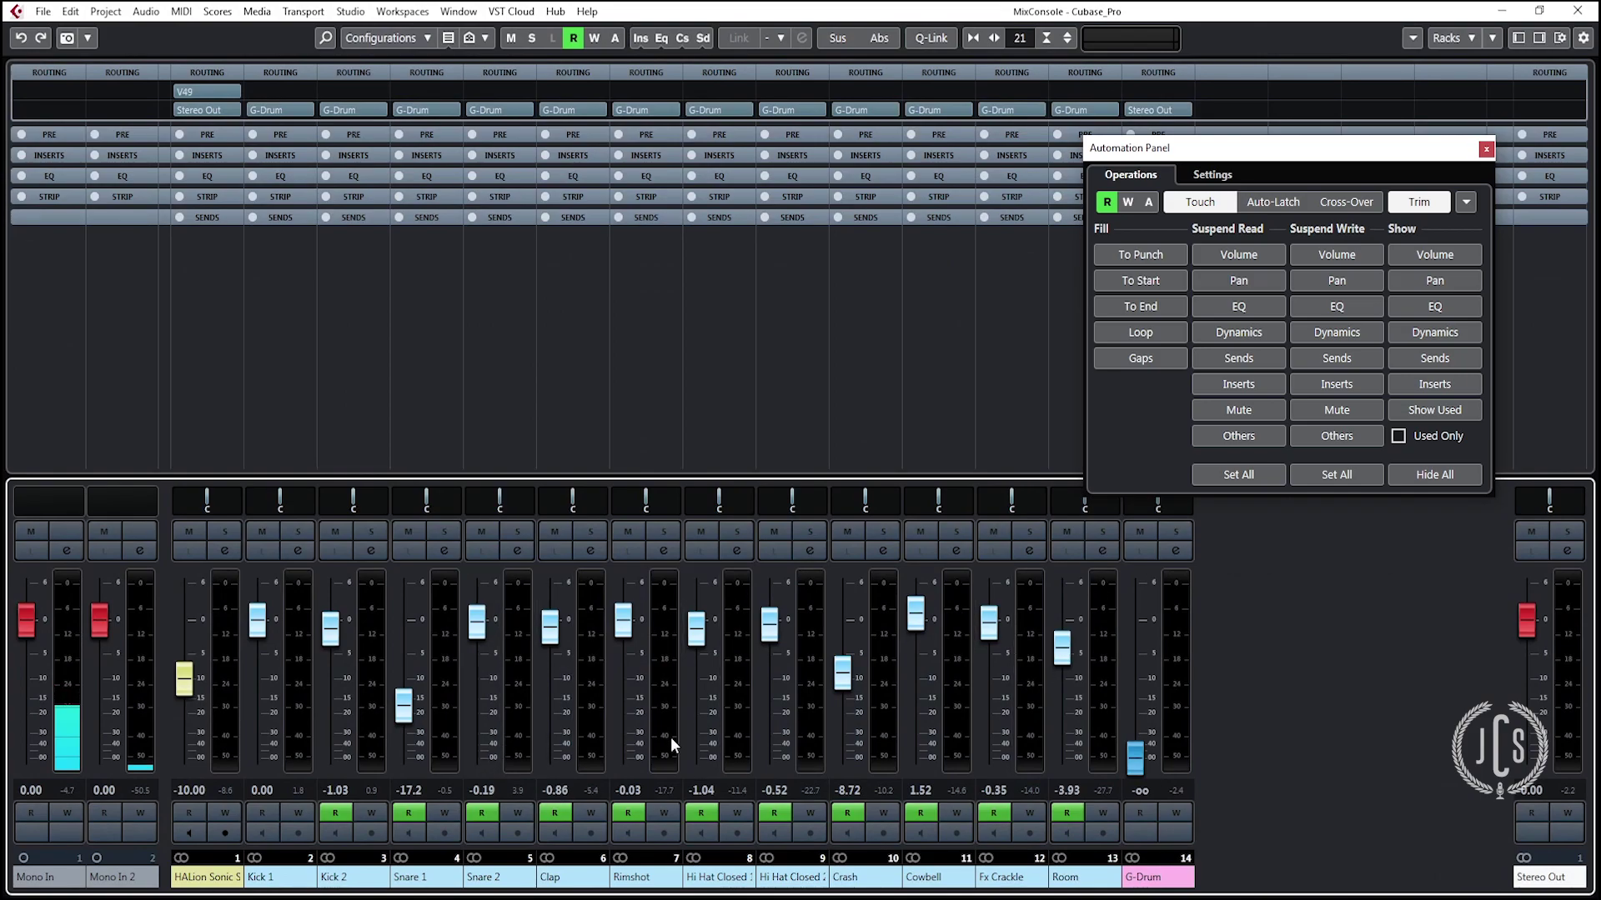
{"action": "key", "text": "space"}
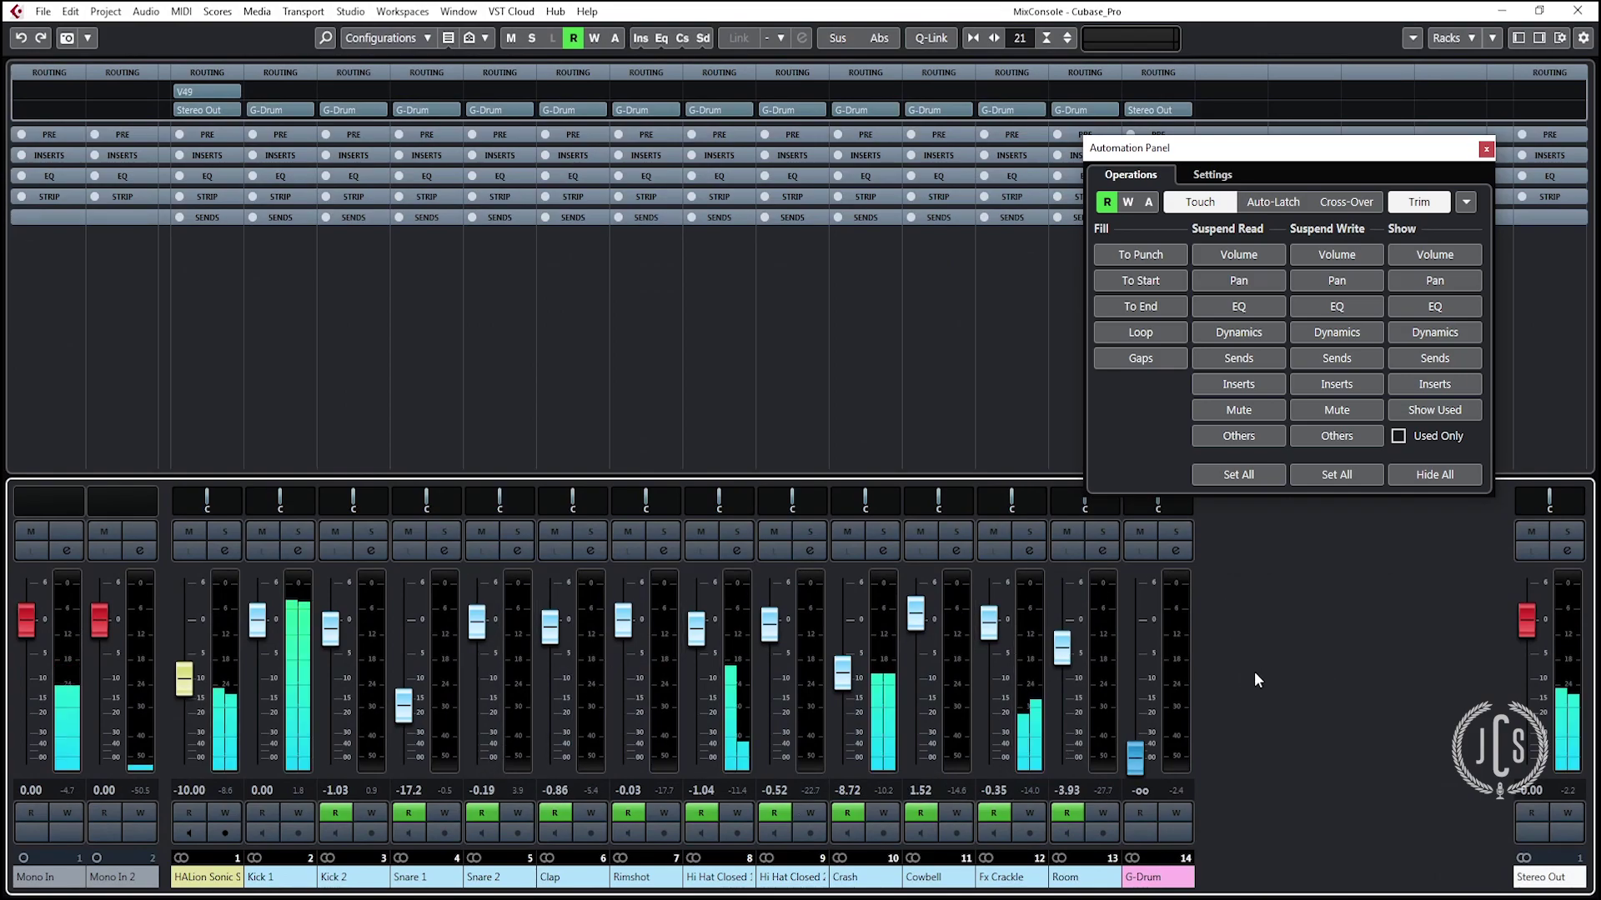